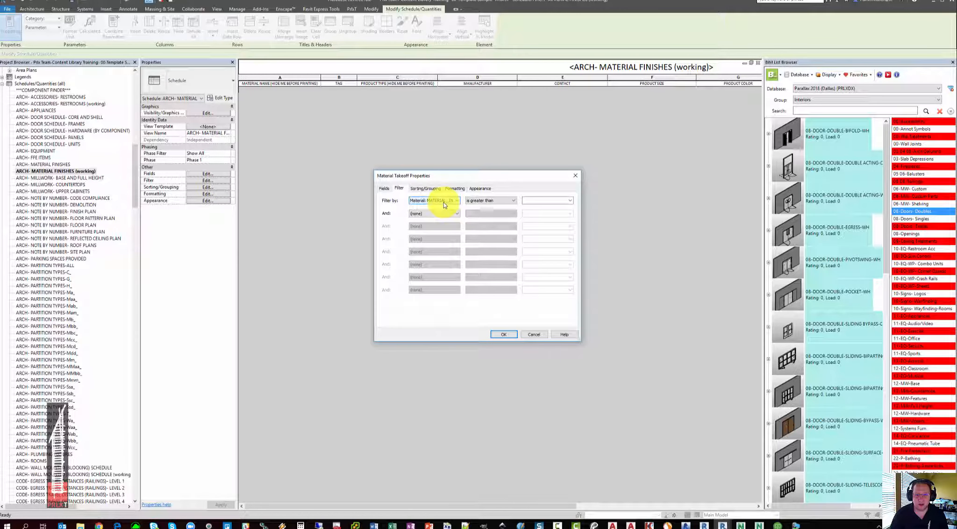
- Clear the filter of the working material finishes schedule to list every material, and slightly widen the material name column
{"action": "left_click", "coordinate": [443, 202]}
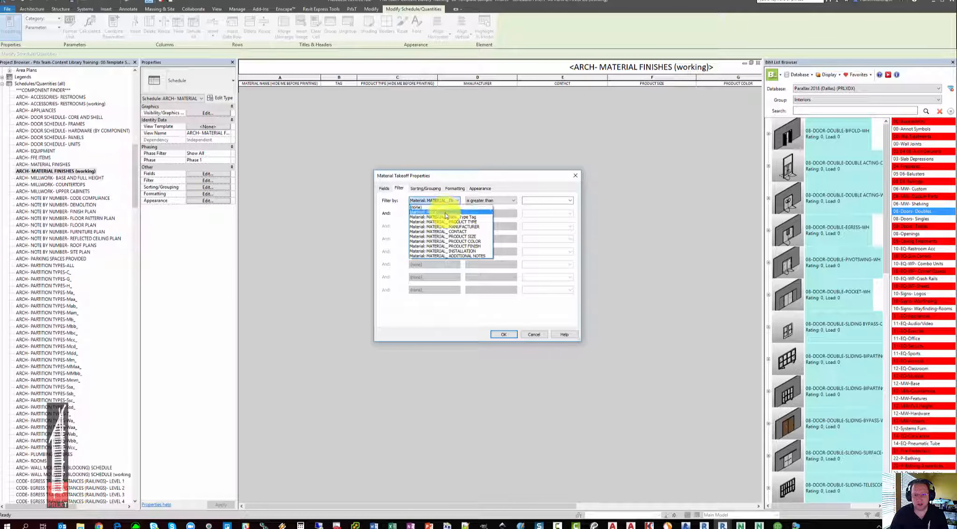
{"action": "left_click", "coordinate": [468, 224]}
{"action": "left_click", "coordinate": [506, 334]}
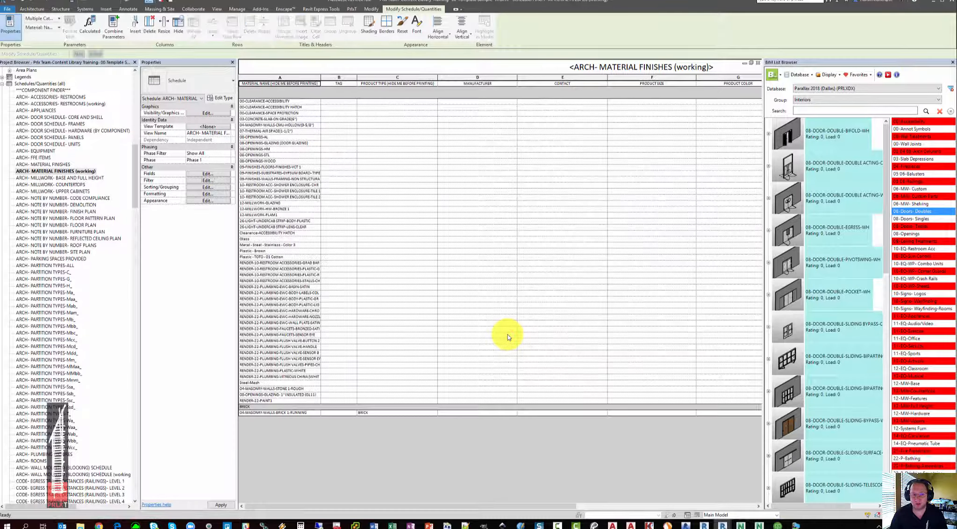
{"action": "left_click_drag", "start_coordinate": [322, 75], "coordinate": [336, 78]}
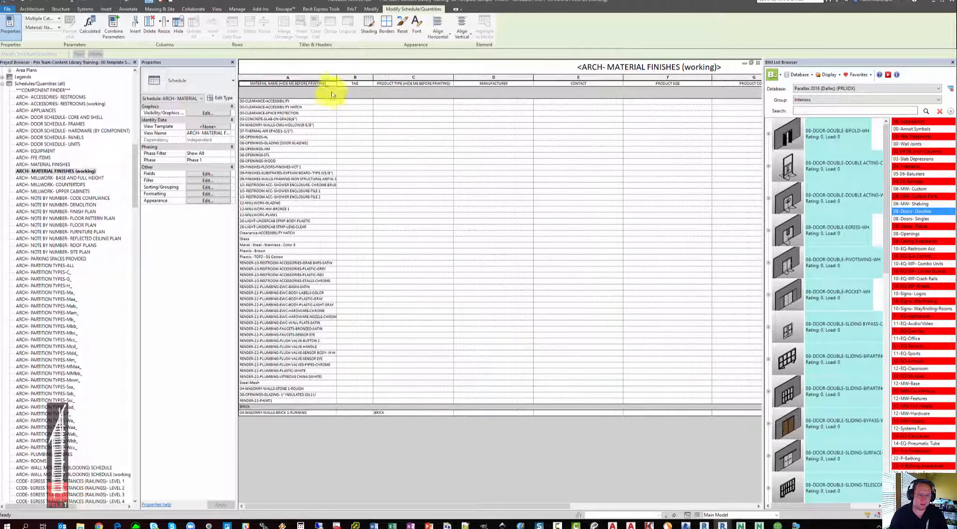
- Examine the unfiltered schedule's material names, from concrete, masonry and openings through floor finishes to shower enclosure tiles
{"action": "left_click", "coordinate": [319, 119]}
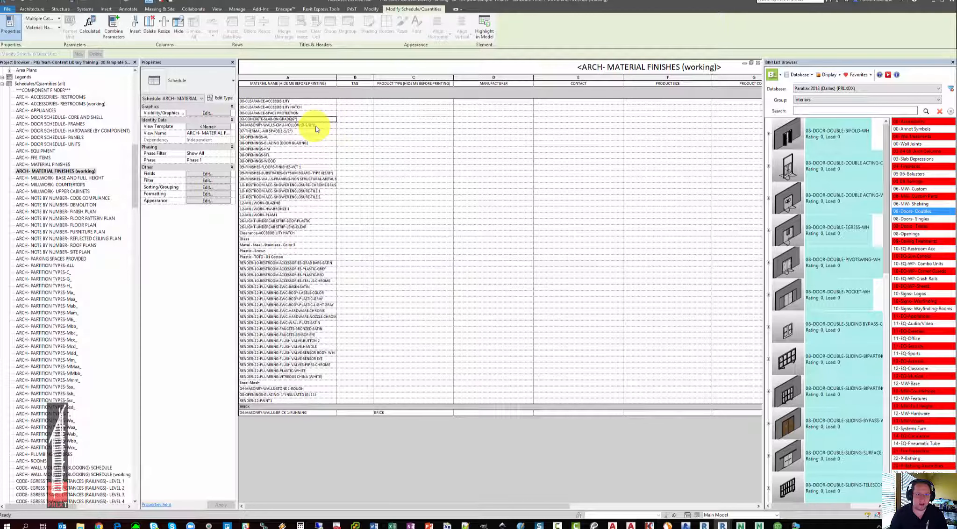
{"action": "left_click", "coordinate": [330, 125]}
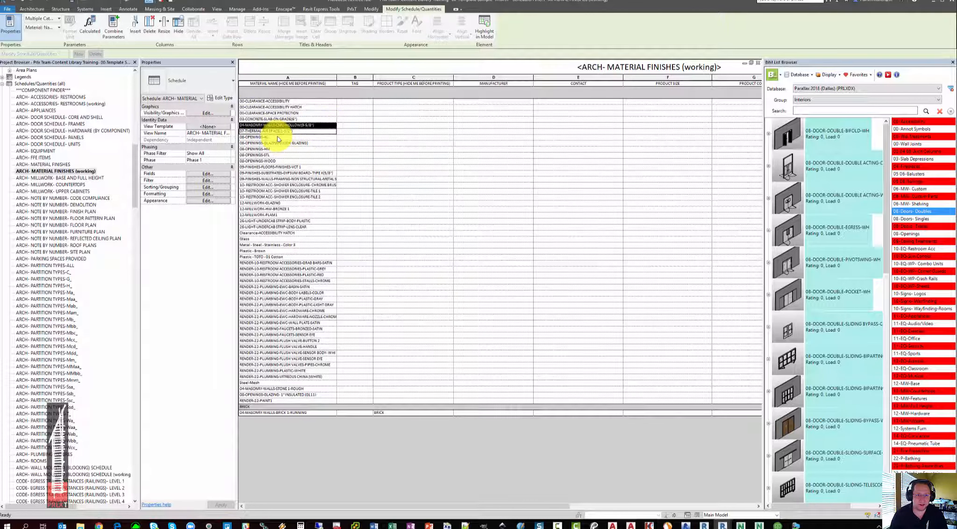
{"action": "left_click_drag", "start_coordinate": [277, 136], "coordinate": [290, 157]}
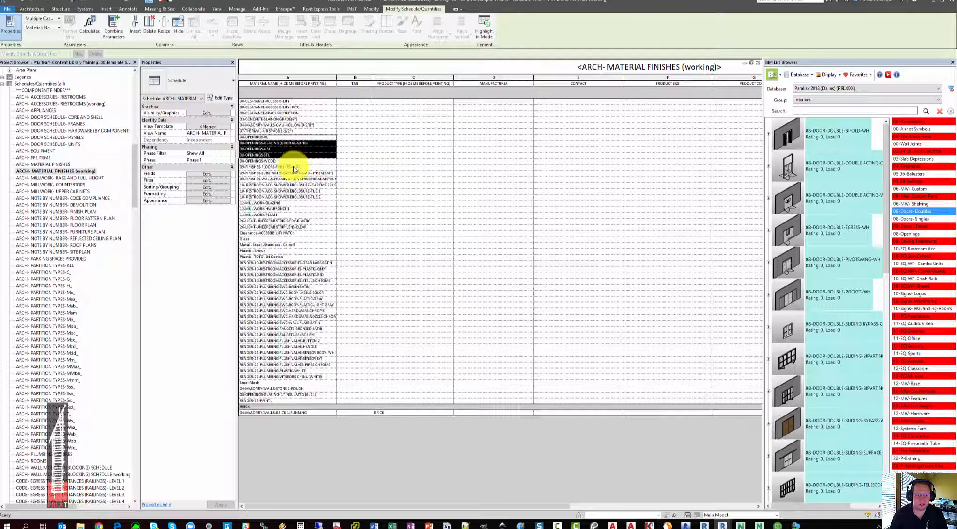
{"action": "left_click", "coordinate": [295, 167]}
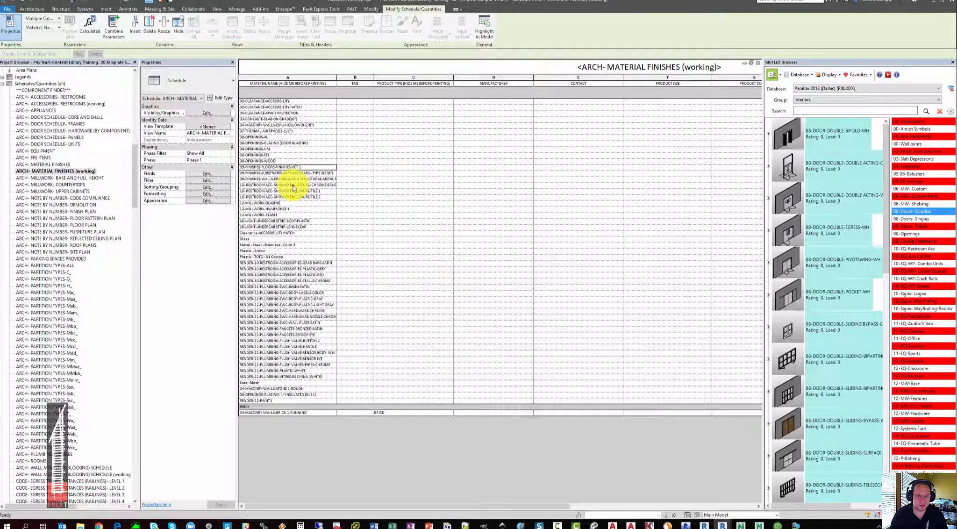
{"action": "left_click_drag", "start_coordinate": [293, 185], "coordinate": [297, 197]}
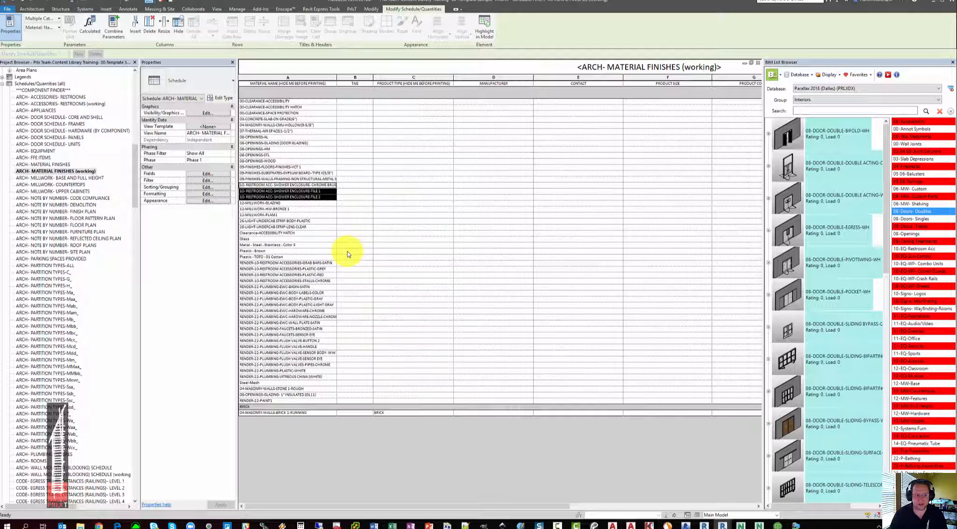
{"action": "left_click", "coordinate": [347, 230]}
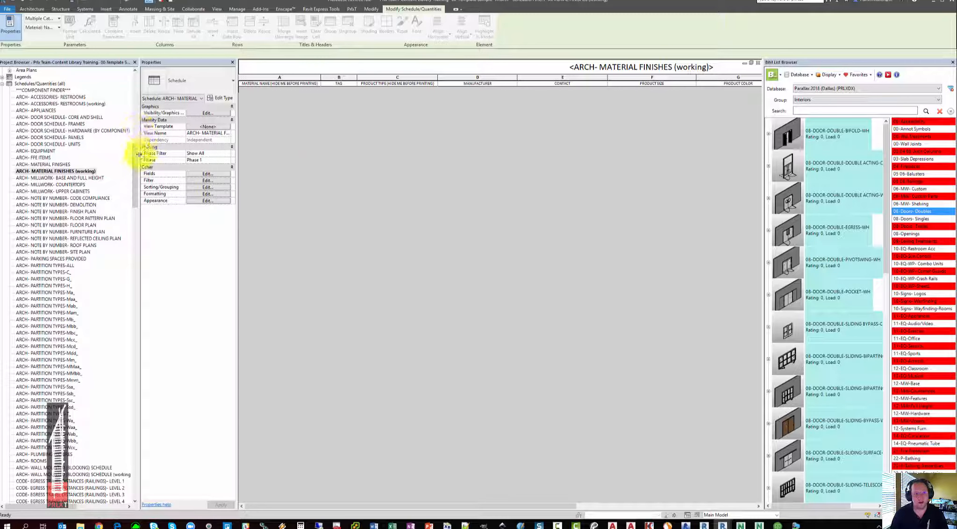
- Open Floor Plan-Overall- Level 1 and, from its elevation marker facing Room 116, open the exterior elevation
{"action": "left_click_drag", "start_coordinate": [135, 159], "coordinate": [132, 95]}
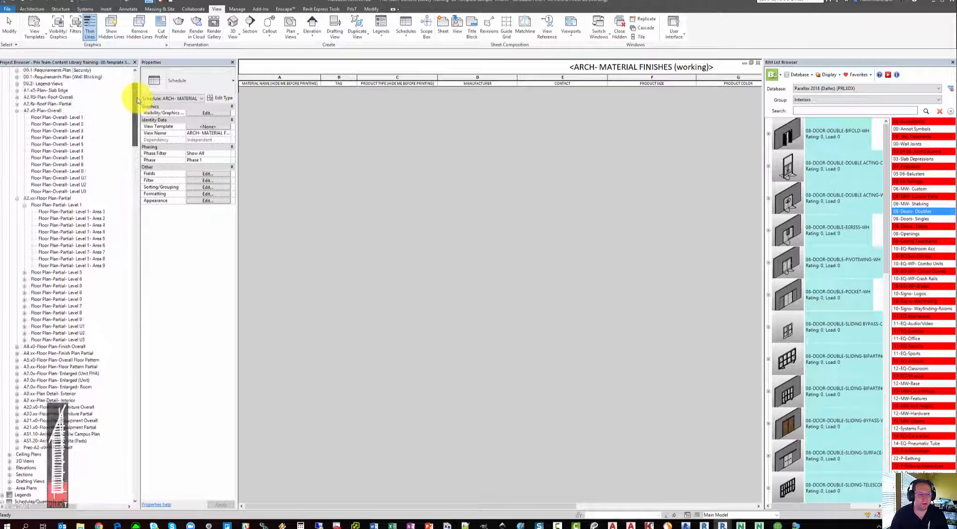
{"action": "double_click", "coordinate": [75, 117]}
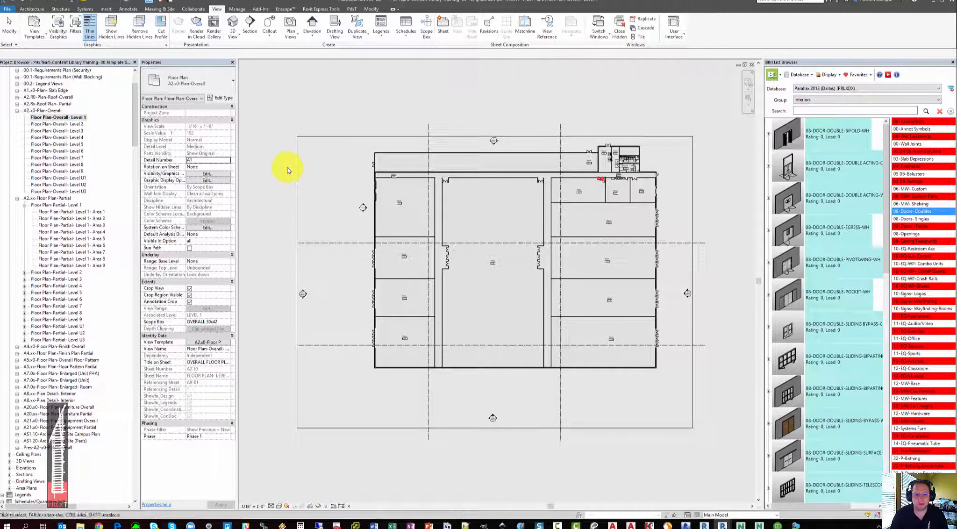
{"action": "scroll", "coordinate": [366, 209], "scroll_direction": "up", "scroll_amount": 5}
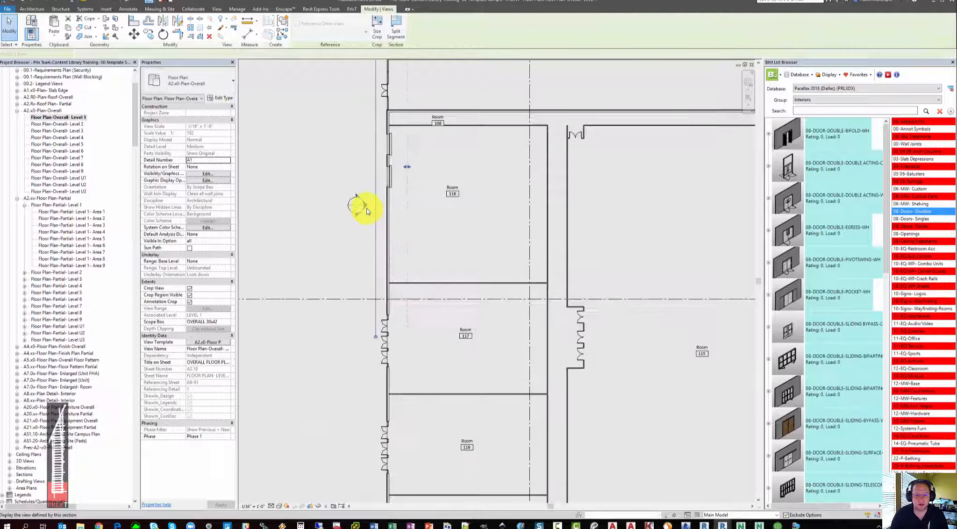
{"action": "left_click", "coordinate": [364, 207]}
{"action": "double_click", "coordinate": [365, 207]}
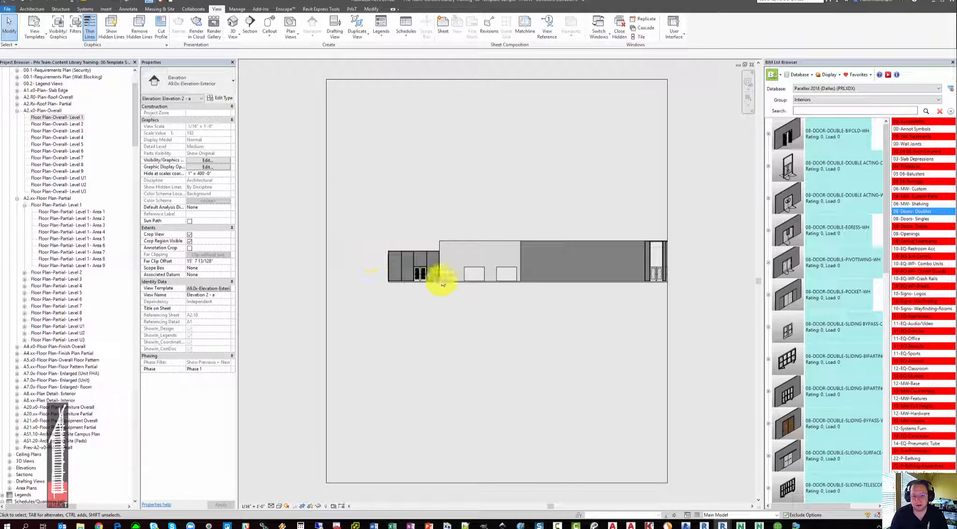
- Tag the material of the storefront glazing beside the brick wall, placing the tag above it on a leader
{"action": "scroll", "coordinate": [439, 284], "scroll_direction": "up", "scroll_amount": 4}
{"action": "scroll", "coordinate": [486, 218], "scroll_direction": "up", "scroll_amount": 5}
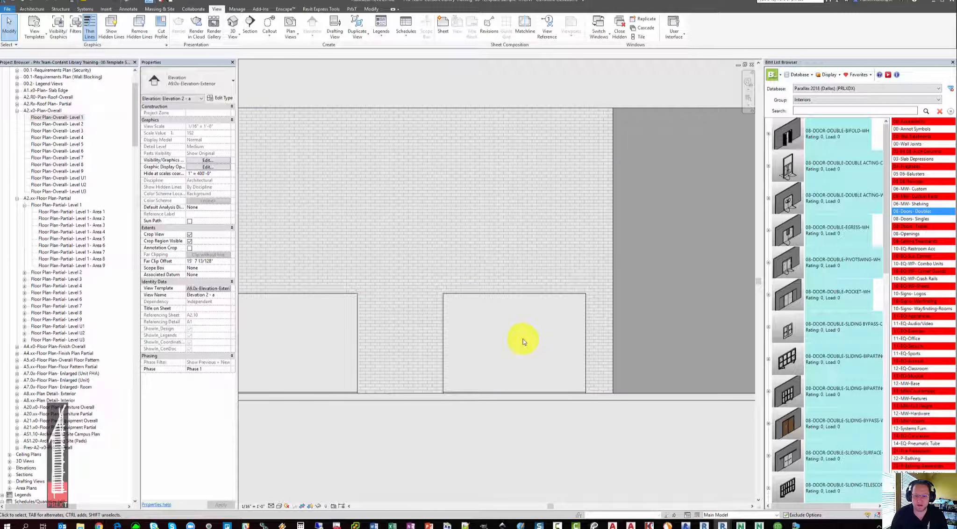
{"action": "scroll", "coordinate": [641, 138], "scroll_direction": "up", "scroll_amount": 4}
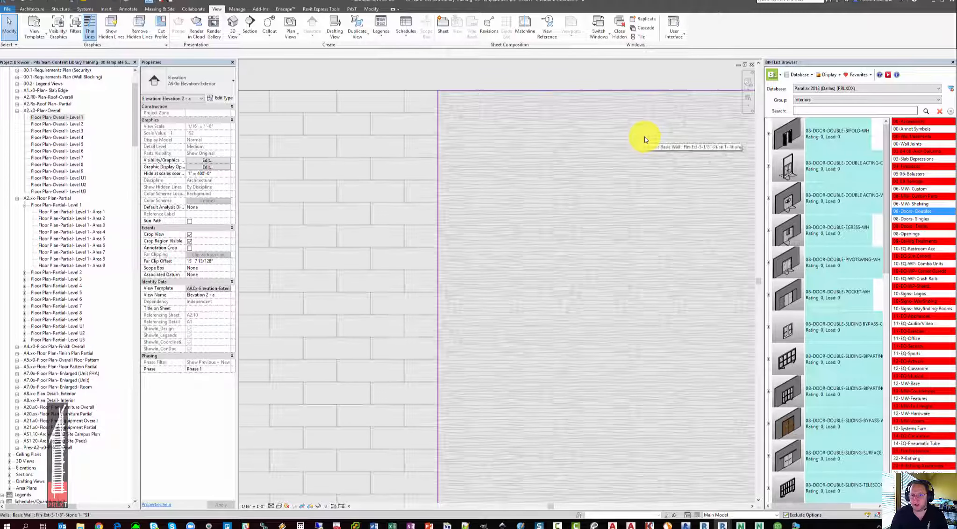
{"action": "scroll", "coordinate": [645, 136], "scroll_direction": "down", "scroll_amount": 5}
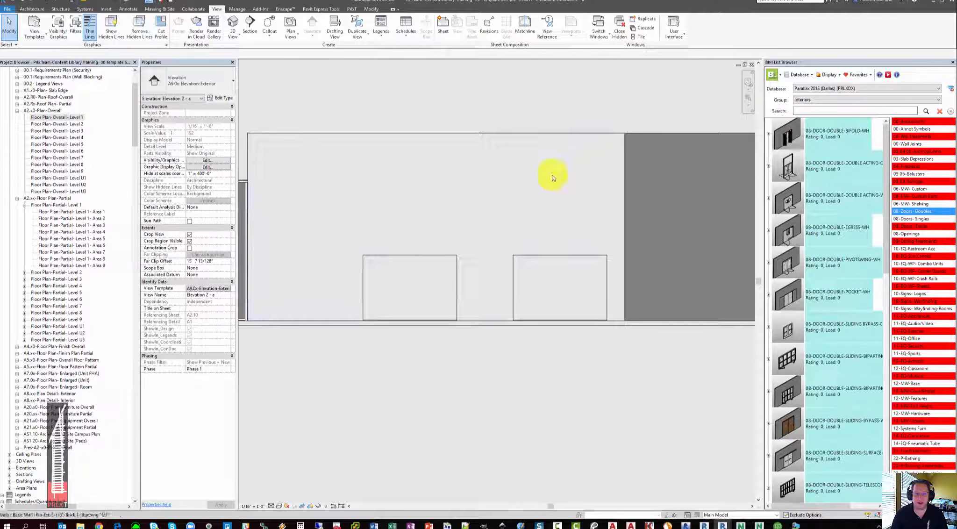
{"action": "middle_click_drag", "start_coordinate": [364, 196], "coordinate": [385, 215]}
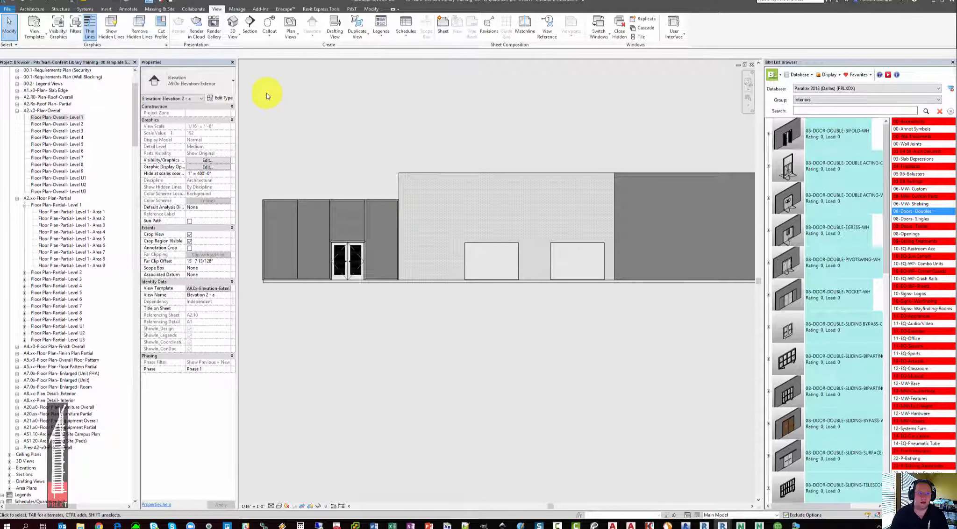
{"action": "left_click", "coordinate": [127, 10]}
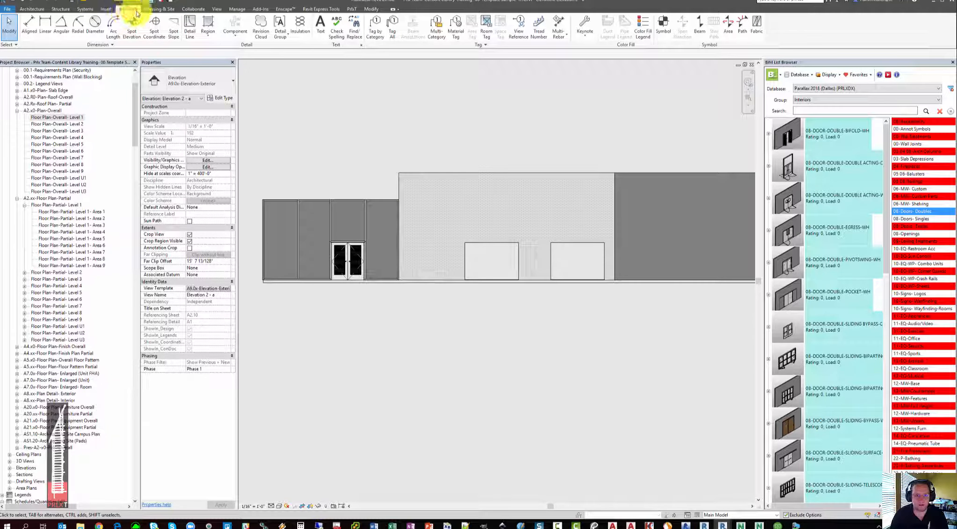
{"action": "left_click", "coordinate": [455, 28]}
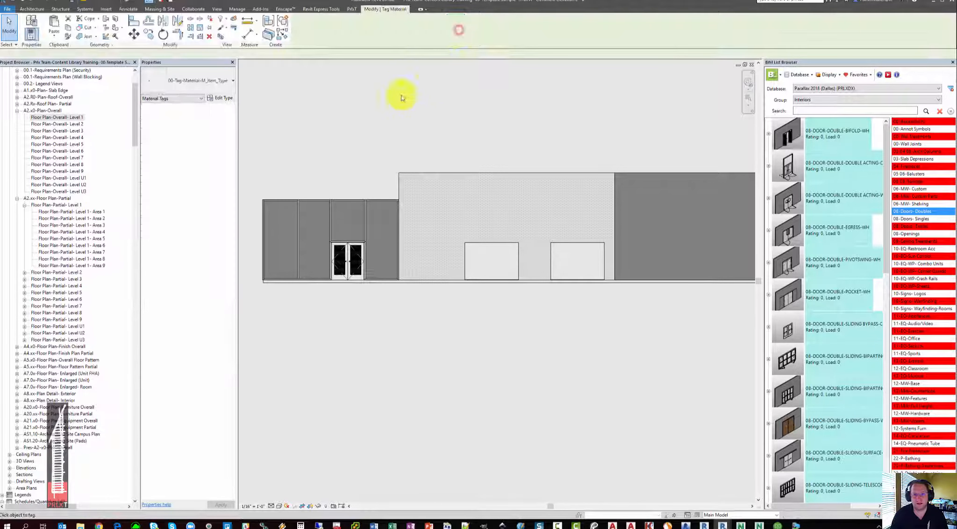
{"action": "scroll", "coordinate": [388, 208], "scroll_direction": "up", "scroll_amount": 2}
{"action": "left_click", "coordinate": [386, 207]}
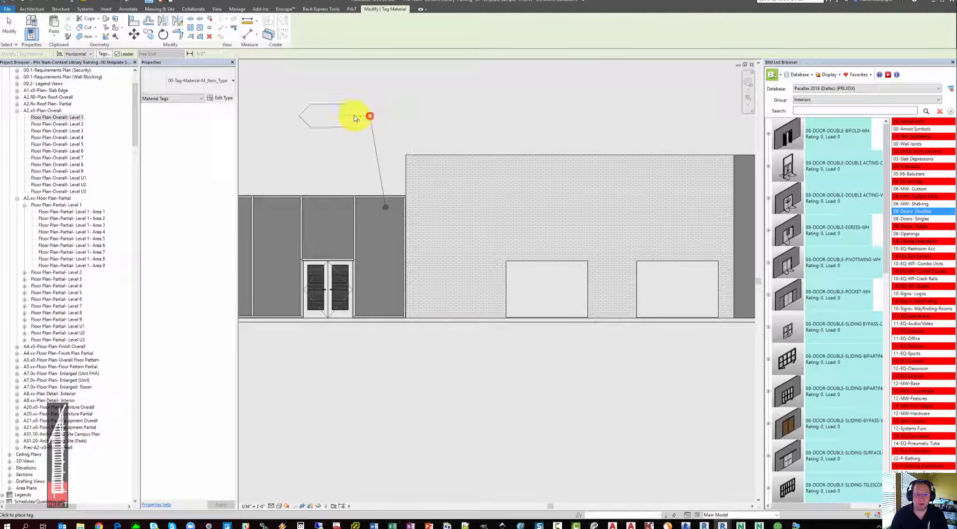
{"action": "left_click", "coordinate": [348, 116]}
- Tag the materials of the brick wall and the adjacent dark stone wall, placing both tags on leaders above the building
{"action": "middle_click_drag", "start_coordinate": [443, 190], "coordinate": [487, 265]}
{"action": "left_click", "coordinate": [495, 243]}
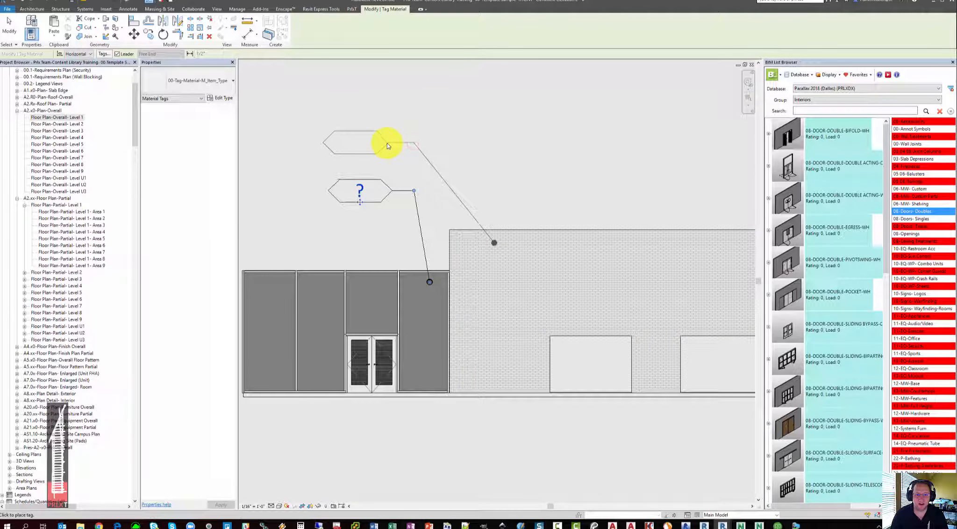
{"action": "left_click", "coordinate": [392, 143]}
{"action": "scroll", "coordinate": [391, 143], "scroll_direction": "down", "scroll_amount": 2}
{"action": "scroll", "coordinate": [473, 159], "scroll_direction": "down", "scroll_amount": 1}
{"action": "middle_click_drag", "start_coordinate": [554, 202], "coordinate": [504, 209]}
{"action": "scroll", "coordinate": [548, 195], "scroll_direction": "up", "scroll_amount": 2}
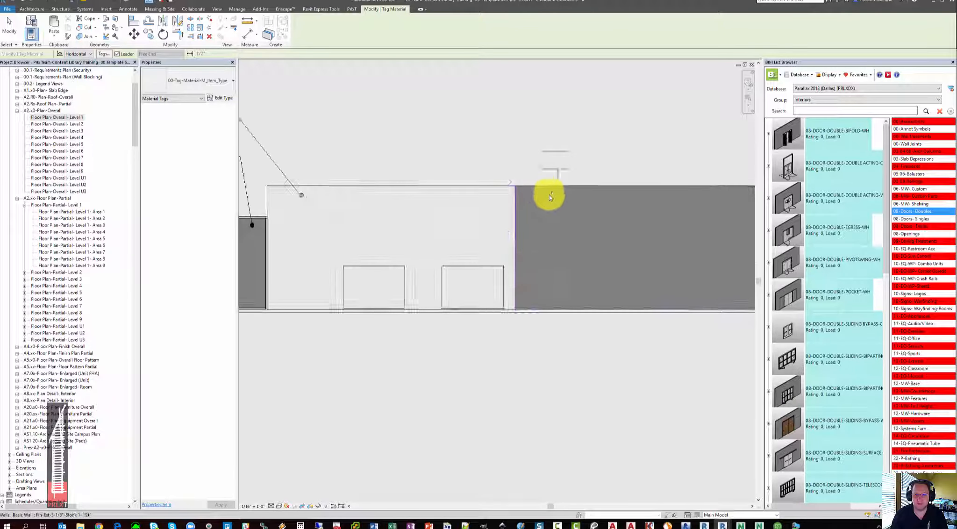
{"action": "left_click", "coordinate": [541, 191]}
{"action": "scroll", "coordinate": [515, 135], "scroll_direction": "down", "scroll_amount": 2}
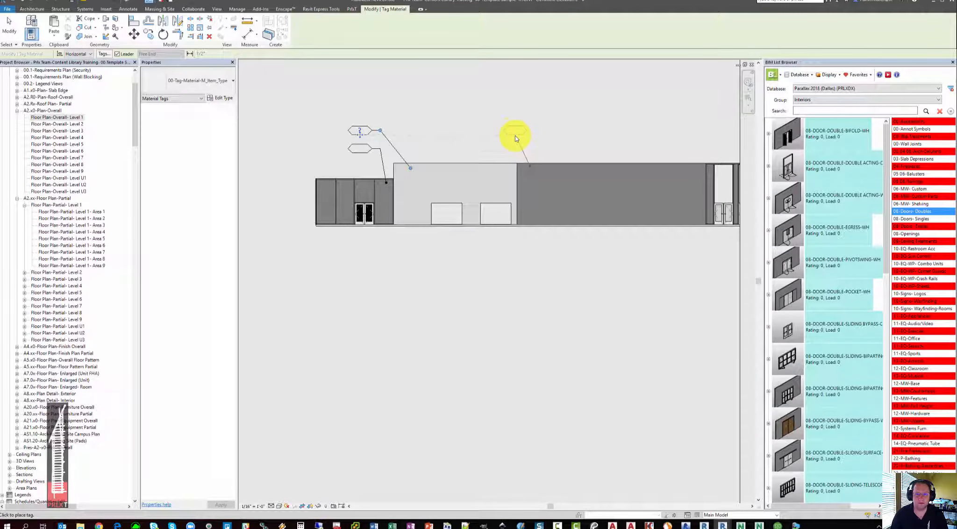
{"action": "left_click", "coordinate": [505, 135]}
- Tag the material of the first overhead door, stacking its tag above the brick wall's tag, and finish tagging
{"action": "left_click", "coordinate": [443, 210]}
{"action": "left_click", "coordinate": [382, 113]}
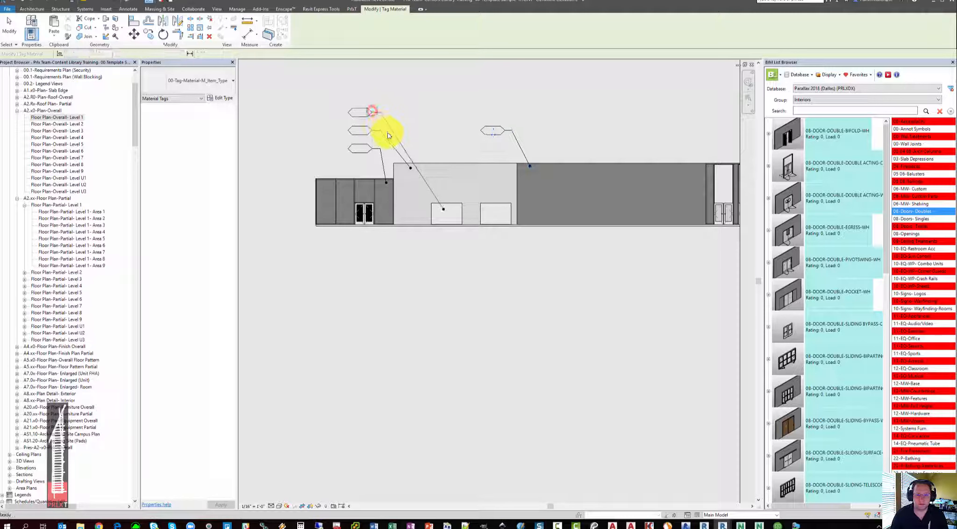
{"action": "key", "text": "Escape"}
{"action": "key", "text": "Escape"}
- Set the storefront glazing's material tag value to GL1
{"action": "scroll", "coordinate": [360, 154], "scroll_direction": "up", "scroll_amount": 2}
{"action": "scroll", "coordinate": [354, 164], "scroll_direction": "up", "scroll_amount": 3}
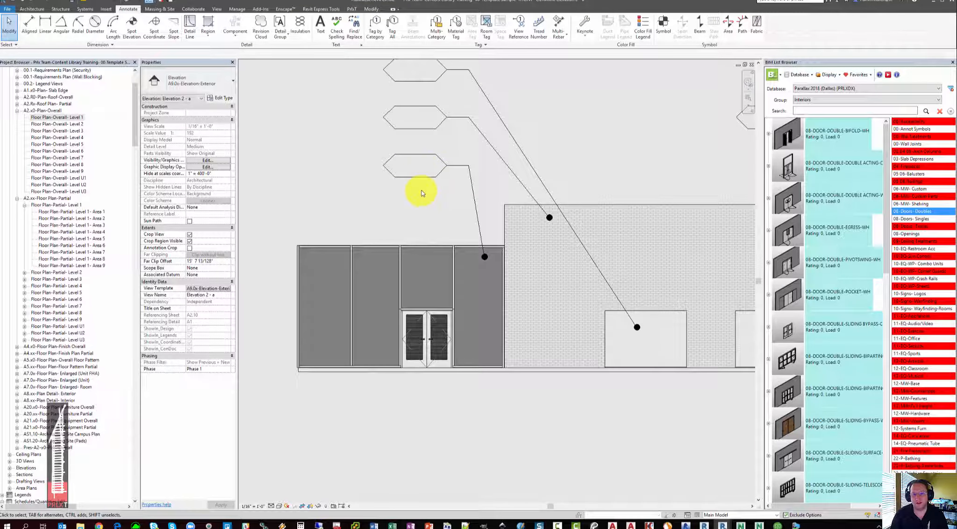
{"action": "left_click", "coordinate": [421, 174]}
{"action": "left_click", "coordinate": [417, 169]}
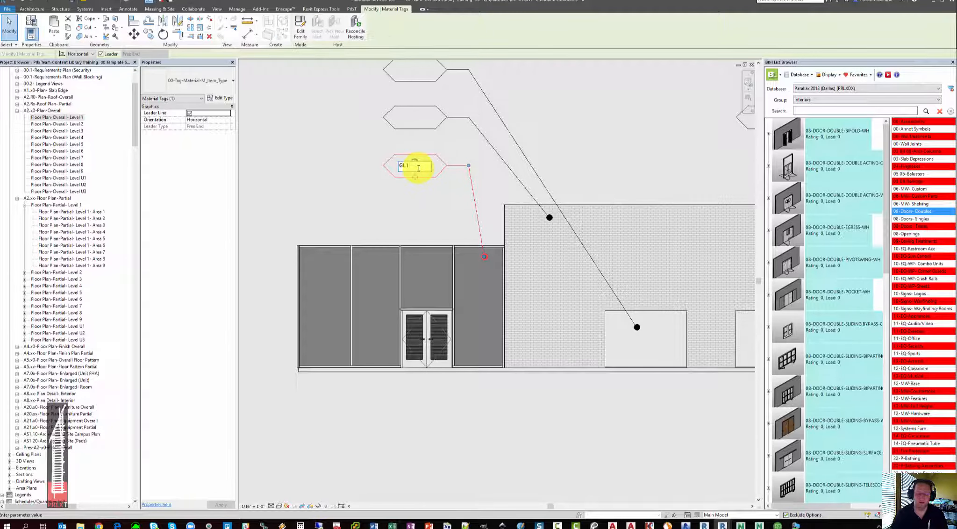
{"action": "type", "text": "GL1"}
{"action": "key", "text": "Return"}
- Set the brick wall's material tag value to BR1
{"action": "left_click", "coordinate": [414, 117]}
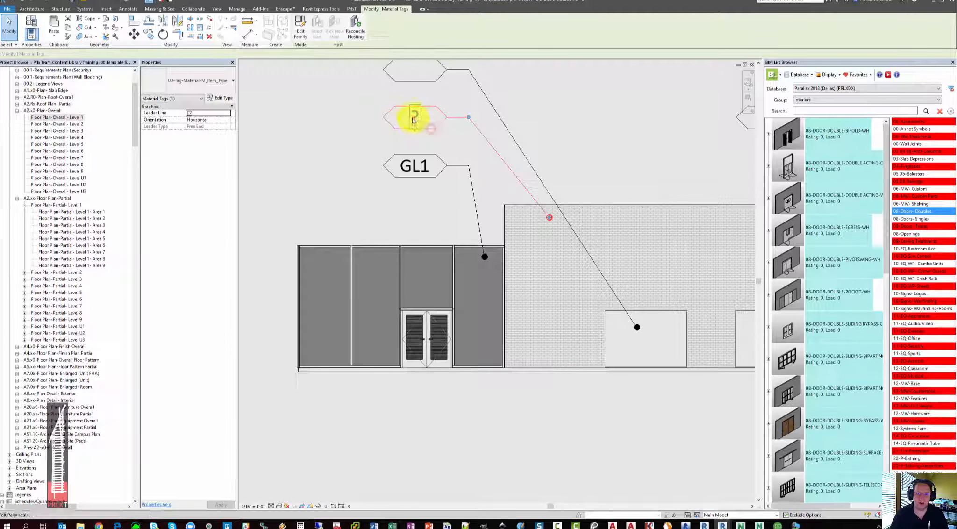
{"action": "left_click", "coordinate": [413, 118]}
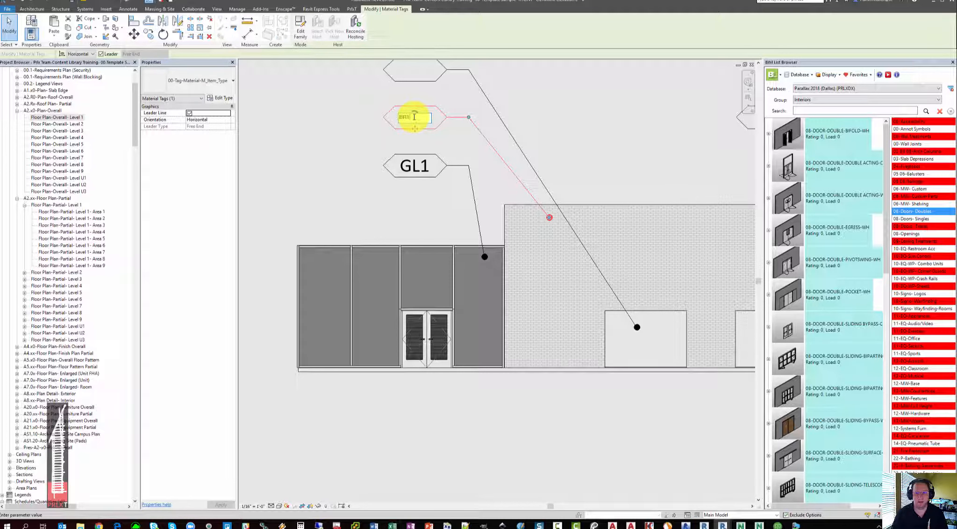
{"action": "left_click", "coordinate": [441, 142]}
{"action": "scroll", "coordinate": [440, 142], "scroll_direction": "down", "scroll_amount": 2}
{"action": "middle_click_drag", "start_coordinate": [476, 159], "coordinate": [432, 210]}
{"action": "key", "text": "Escape"}
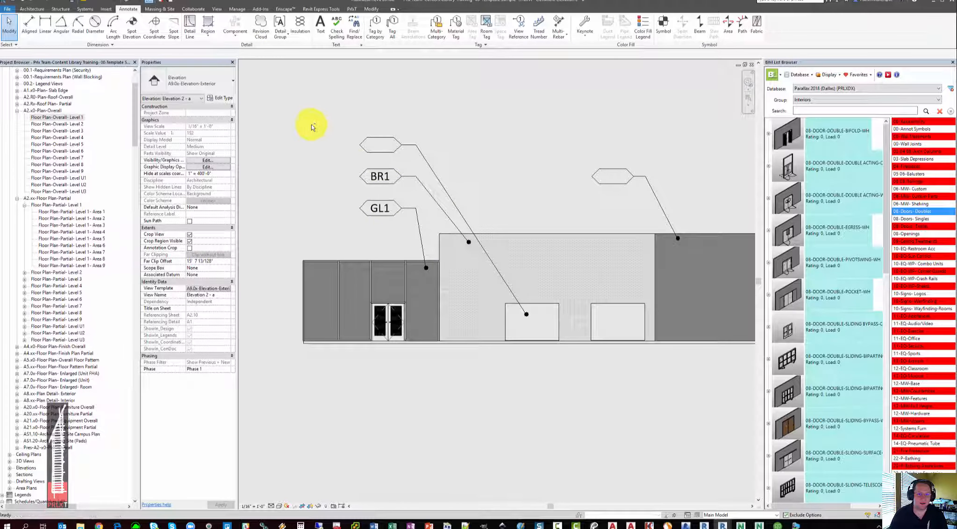
- Return to the working material finishes schedule and check the rows for the tagged glazing and brick
{"action": "key", "text": "ctrl+Tab"}
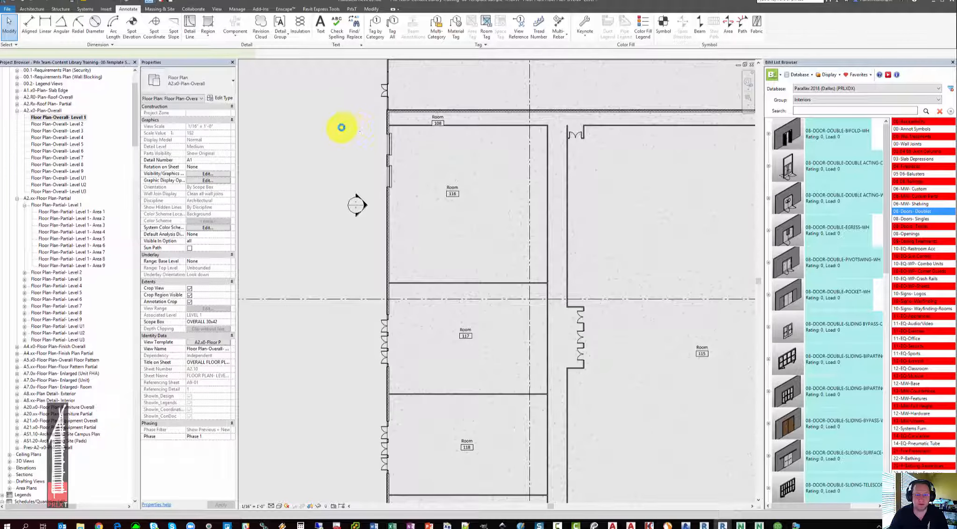
{"action": "key", "text": "ctrl+Tab"}
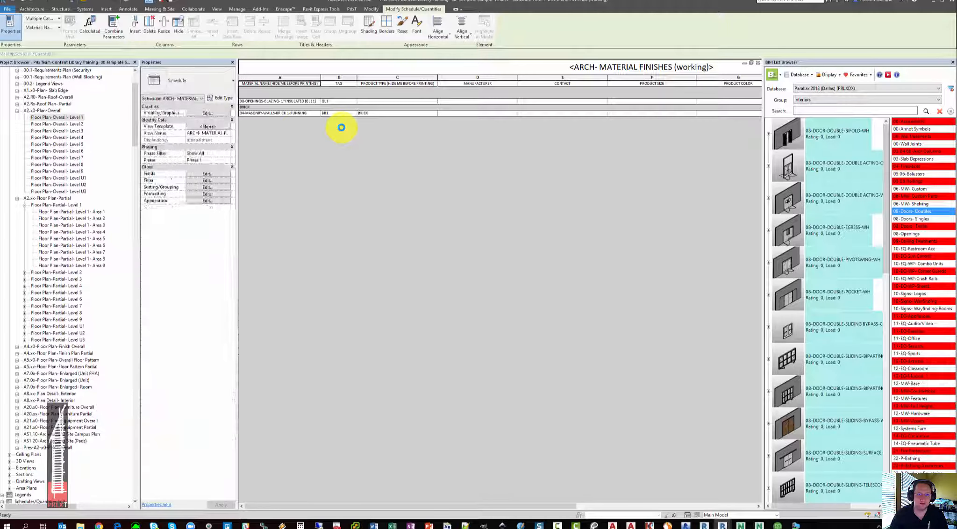
{"action": "left_click", "coordinate": [384, 101]}
{"action": "left_click", "coordinate": [388, 113]}
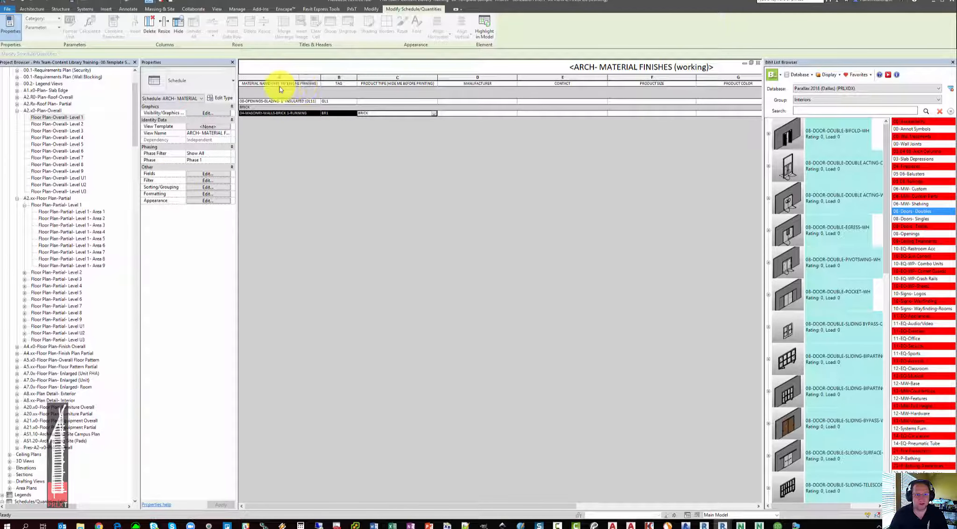
- View the printable ARCH- MATERIAL FINISHES schedule and return to the Elevation 2 - a view
{"action": "left_click_drag", "start_coordinate": [135, 109], "coordinate": [134, 170]}
{"action": "double_click", "coordinate": [53, 171]}
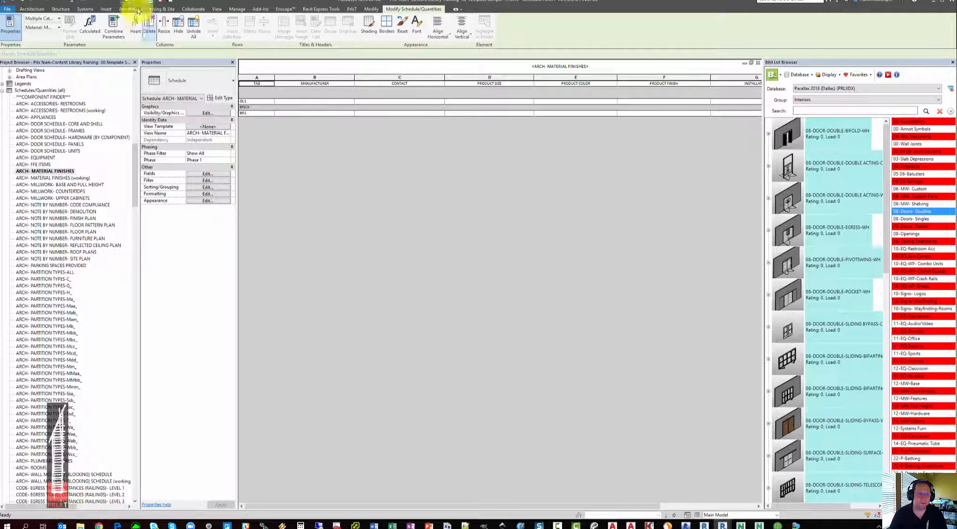
{"action": "left_click", "coordinate": [172, 1]}
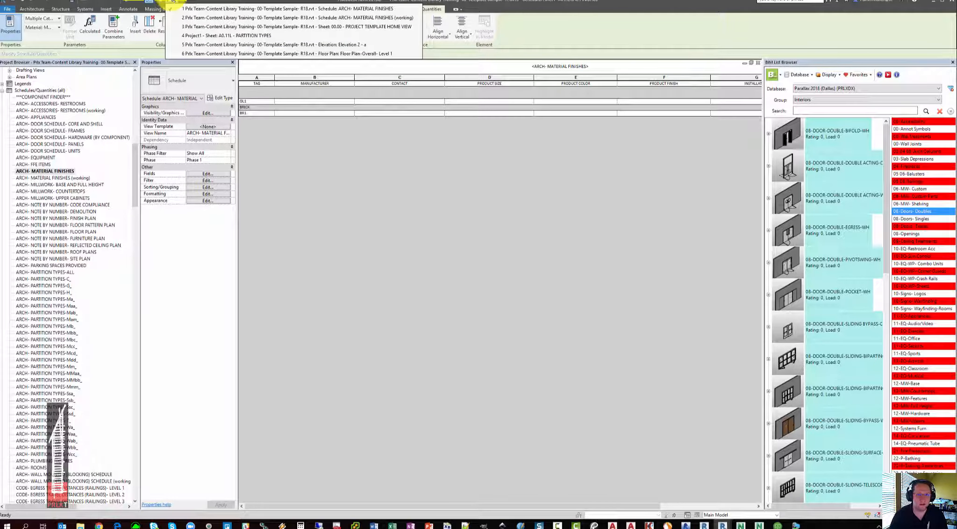
{"action": "left_click", "coordinate": [292, 45]}
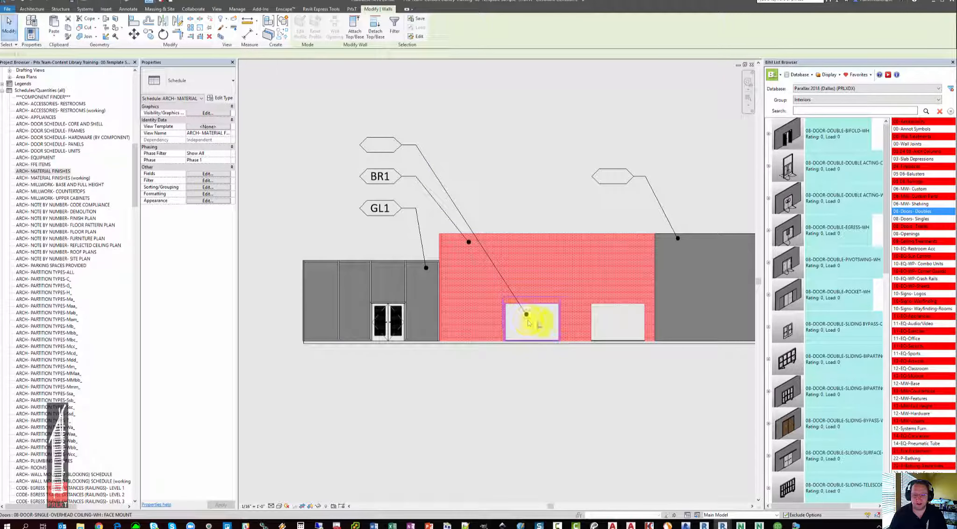
- Check the overhead door's finish materials and set its material tag value to PT3
{"action": "left_click", "coordinate": [543, 323]}
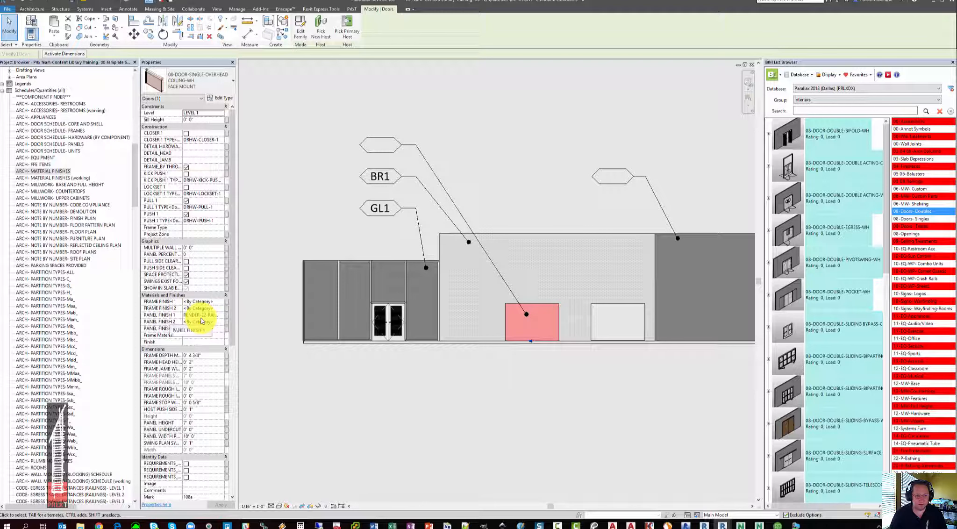
{"action": "left_click", "coordinate": [377, 145]}
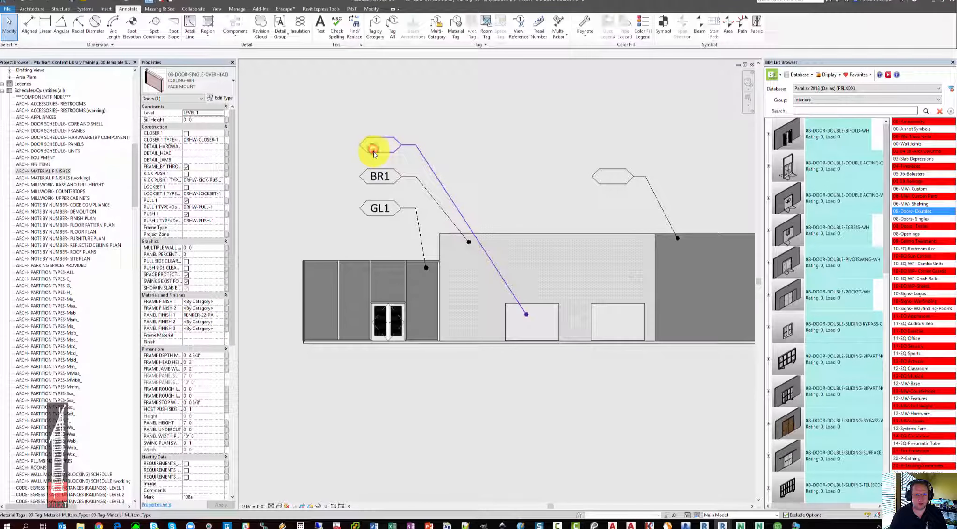
{"action": "left_click", "coordinate": [379, 145]}
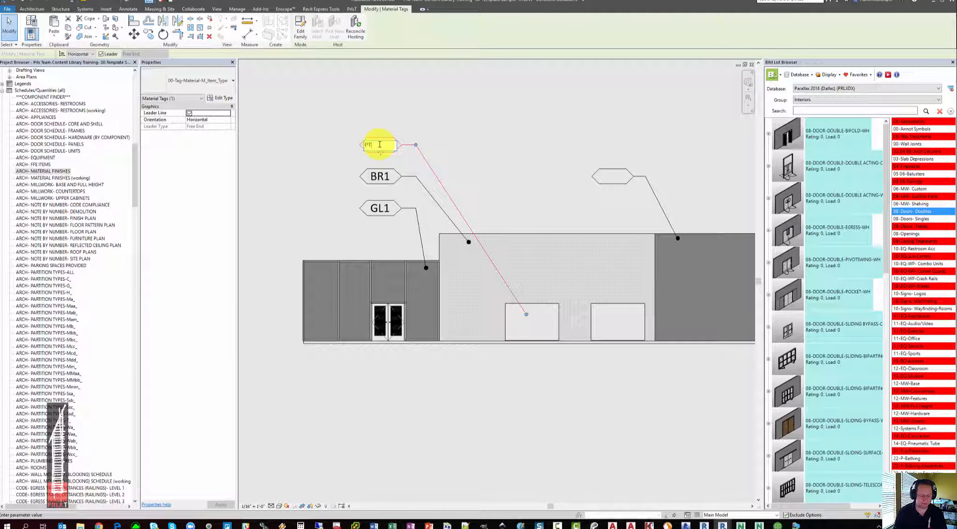
{"action": "type", "text": "PT3"}
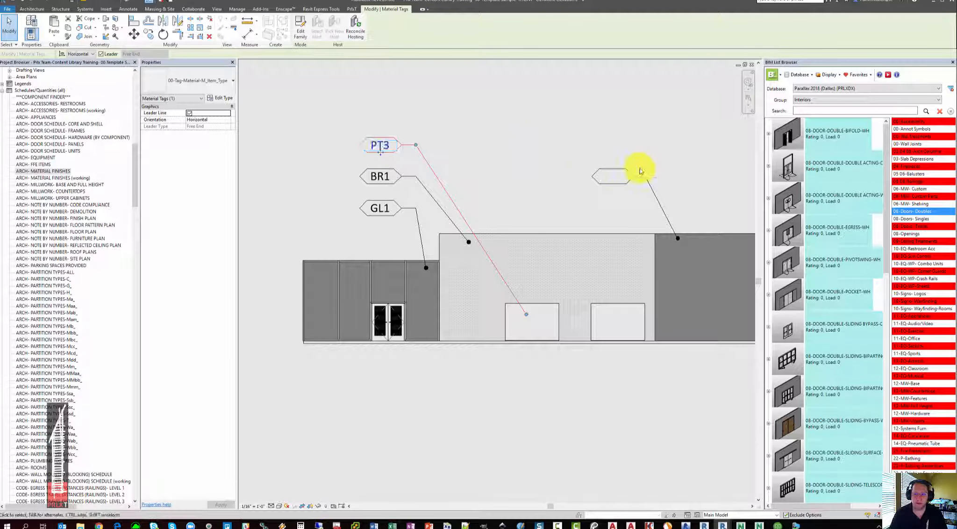
- Set the material tag value of the dark wall beside the brick wall to ST1
{"action": "left_click", "coordinate": [612, 176]}
{"action": "left_click", "coordinate": [613, 175]}
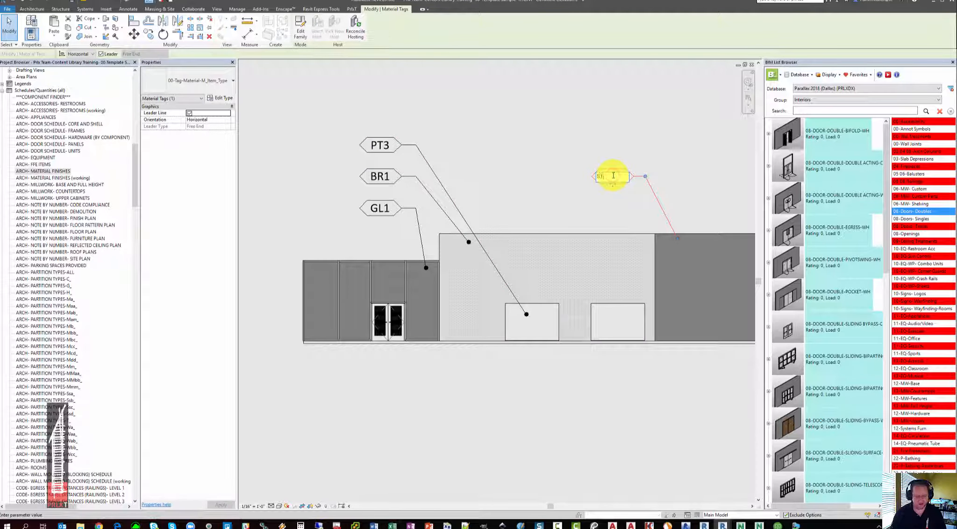
{"action": "left_click", "coordinate": [487, 252]}
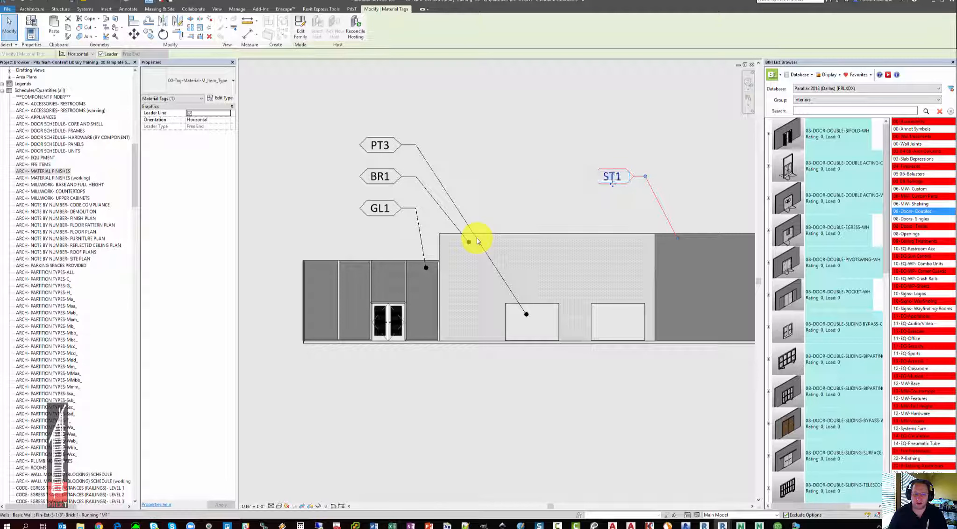
{"action": "scroll", "coordinate": [467, 236], "scroll_direction": "down", "scroll_amount": 2}
{"action": "key", "text": "Escape"}
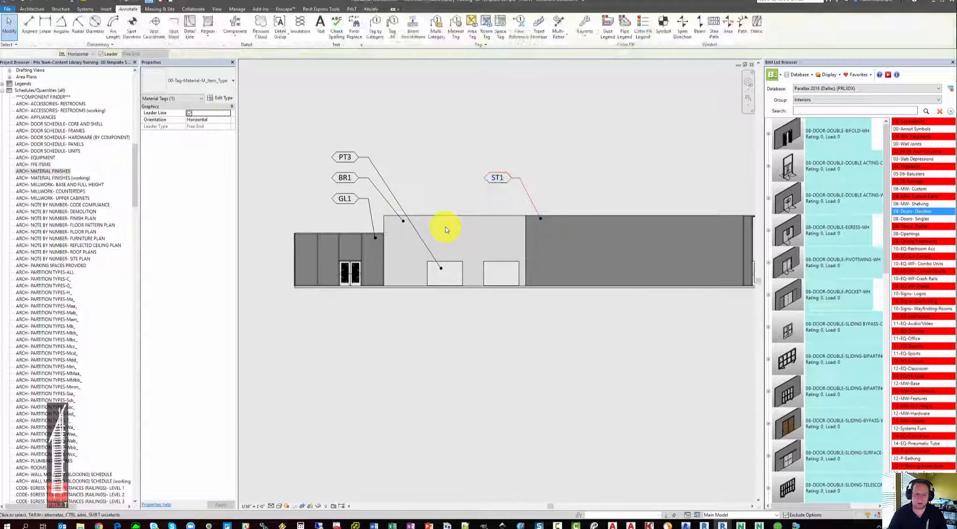
- Open sheet A5.14 - FLOOR PATTERN PLAN- LEVEL 1- AREA 4 and activate its plan viewport for editing
{"action": "left_click_drag", "start_coordinate": [135, 160], "coordinate": [133, 277]}
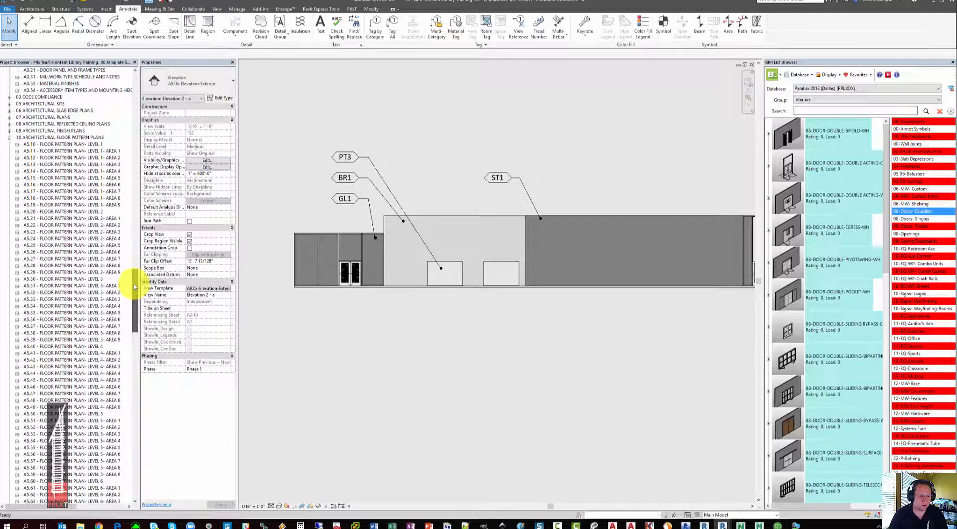
{"action": "left_click", "coordinate": [98, 171]}
{"action": "double_click", "coordinate": [99, 172]}
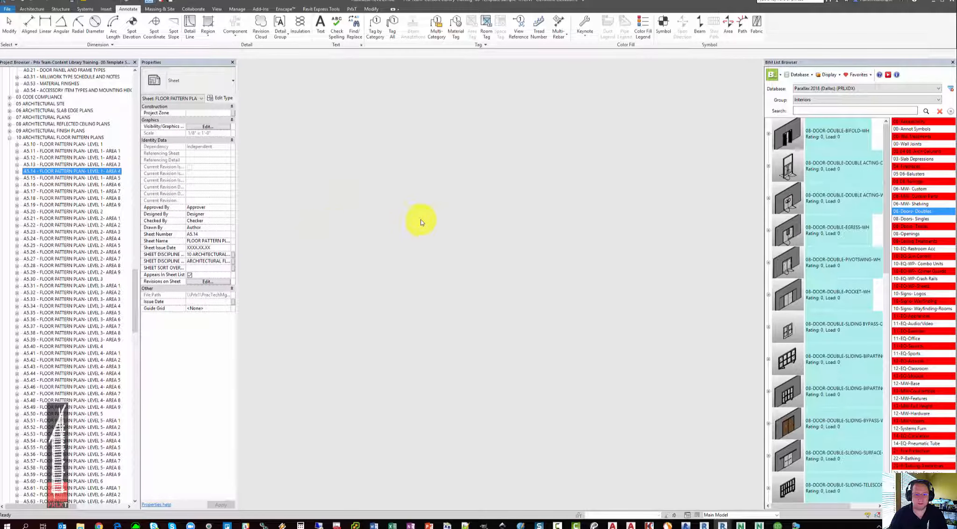
{"action": "scroll", "coordinate": [470, 238], "scroll_direction": "up", "scroll_amount": 5}
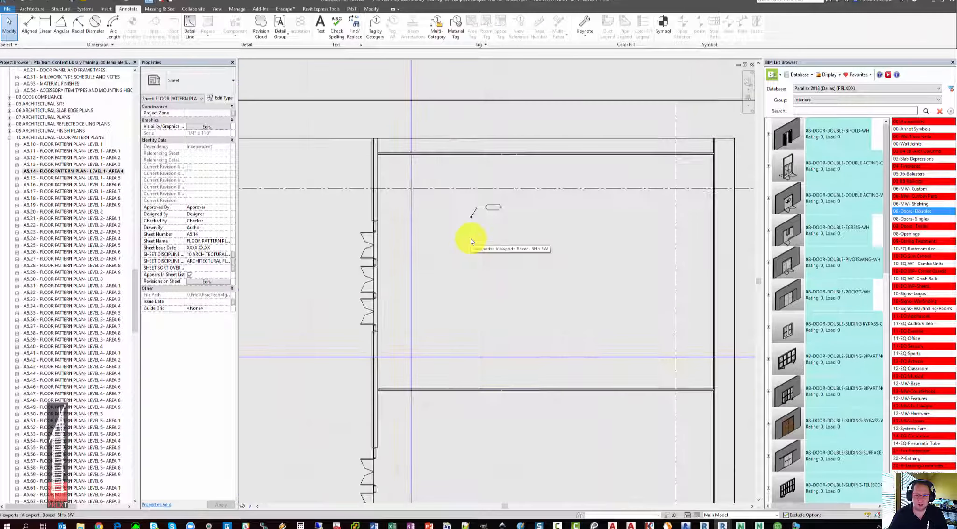
{"action": "scroll", "coordinate": [470, 238], "scroll_direction": "up", "scroll_amount": 2}
{"action": "double_click", "coordinate": [473, 238]}
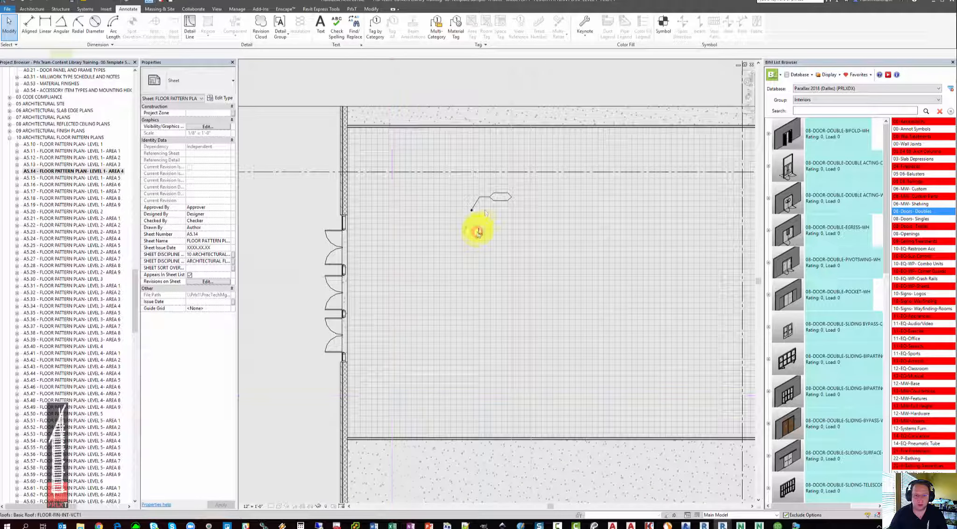
- Set the blank material tag on the gridded floor finish to VCT1
{"action": "left_click", "coordinate": [498, 198]}
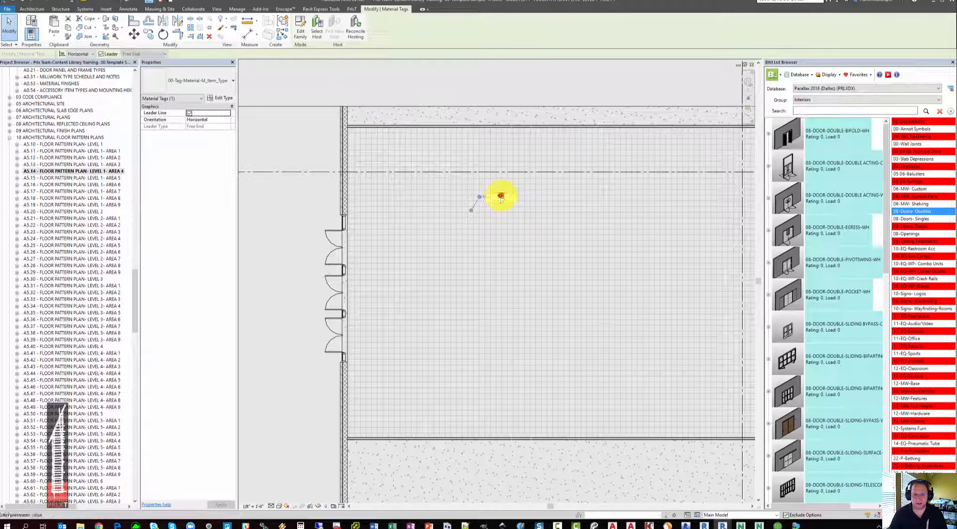
{"action": "type", "text": "VCT1"}
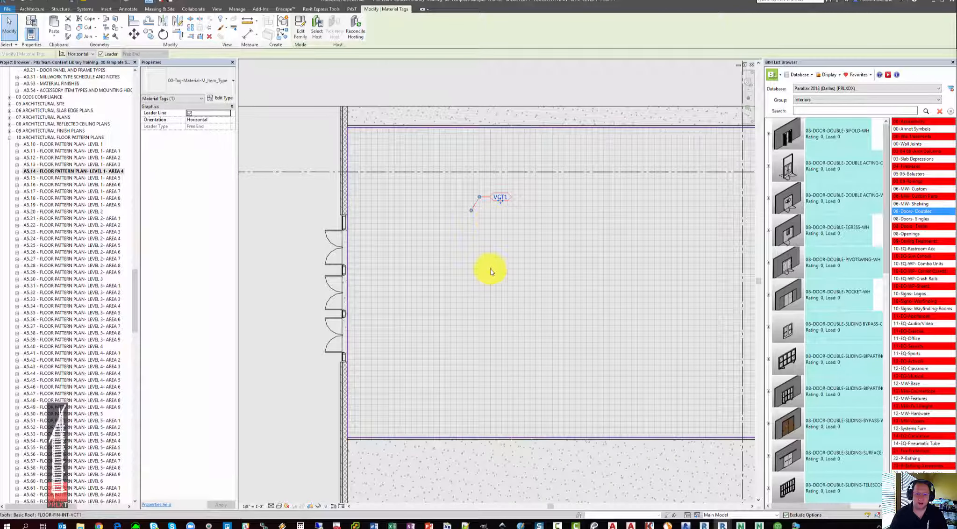
{"action": "scroll", "coordinate": [491, 271], "scroll_direction": "down", "scroll_amount": 2}
{"action": "middle_click_drag", "start_coordinate": [486, 269], "coordinate": [443, 174]}
{"action": "key", "text": "Escape"}
- Create a FLOOR-FIN-INT-VCT2 roof by footprint over the room below, about 79' by 50', and decline attaching the walls
{"action": "left_click", "coordinate": [33, 9]}
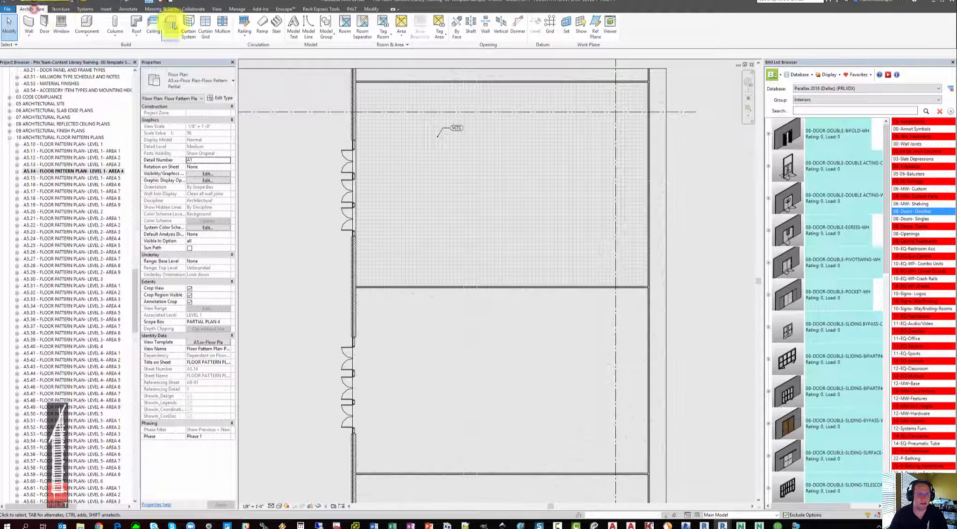
{"action": "left_click", "coordinate": [136, 24]}
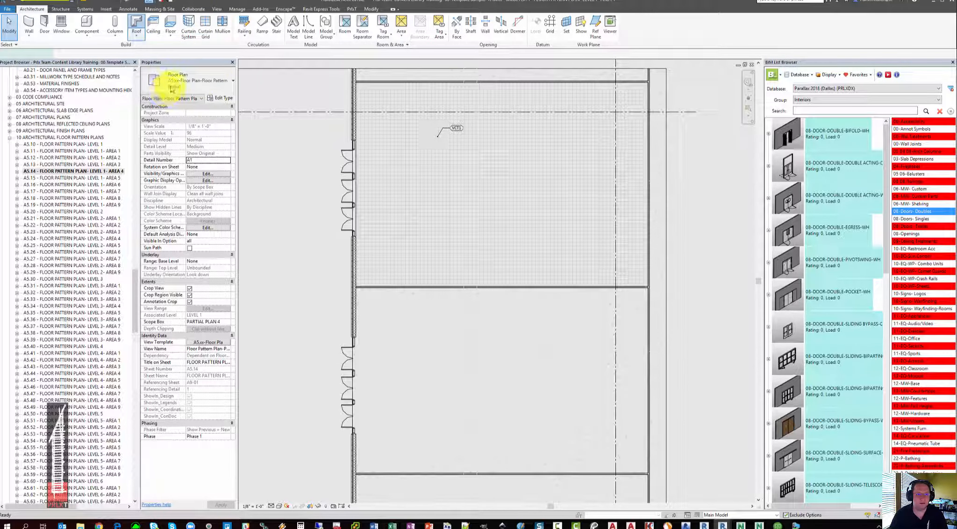
{"action": "left_click", "coordinate": [196, 81]}
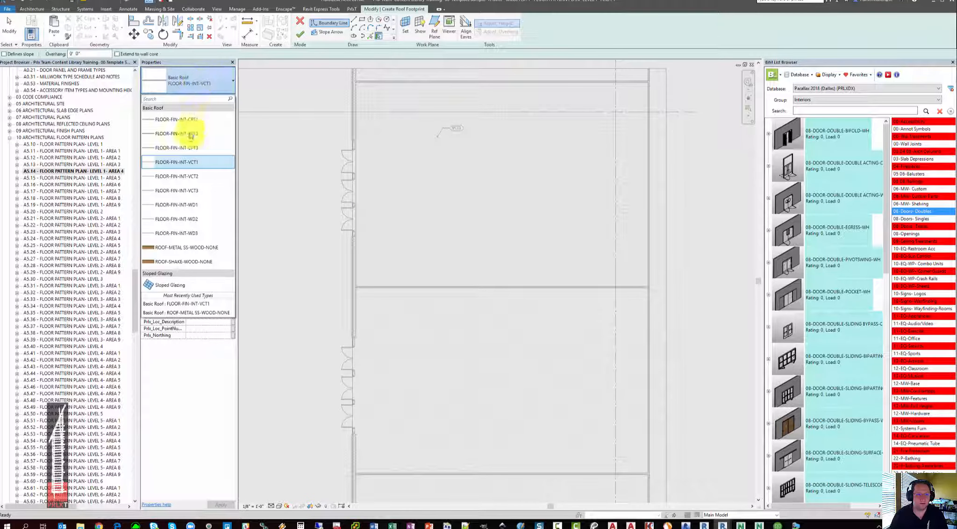
{"action": "left_click", "coordinate": [187, 163]}
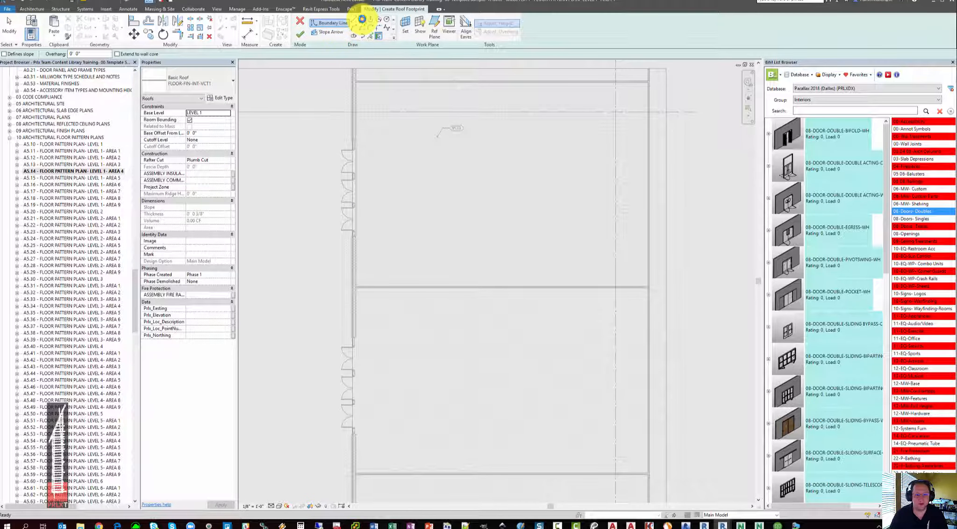
{"action": "left_click", "coordinate": [362, 19]}
{"action": "left_click", "coordinate": [355, 288]}
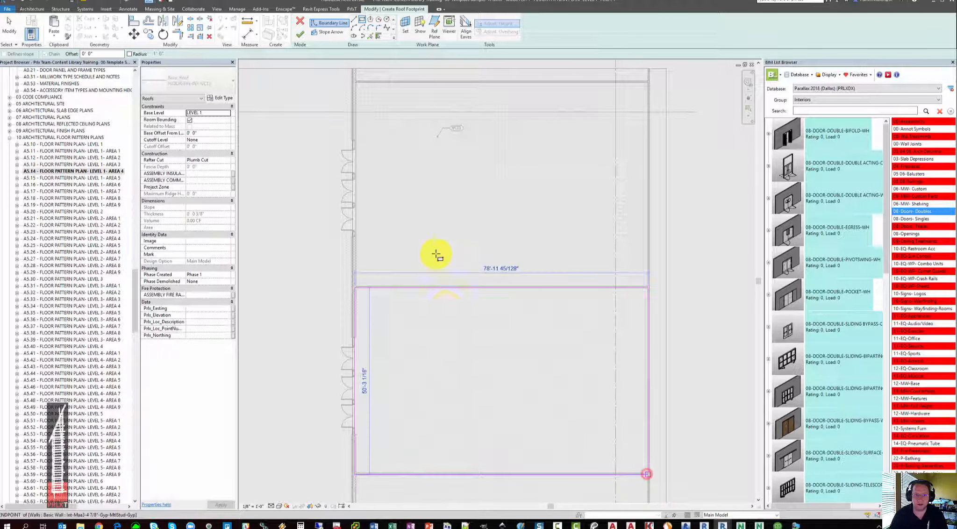
{"action": "left_click", "coordinate": [300, 36]}
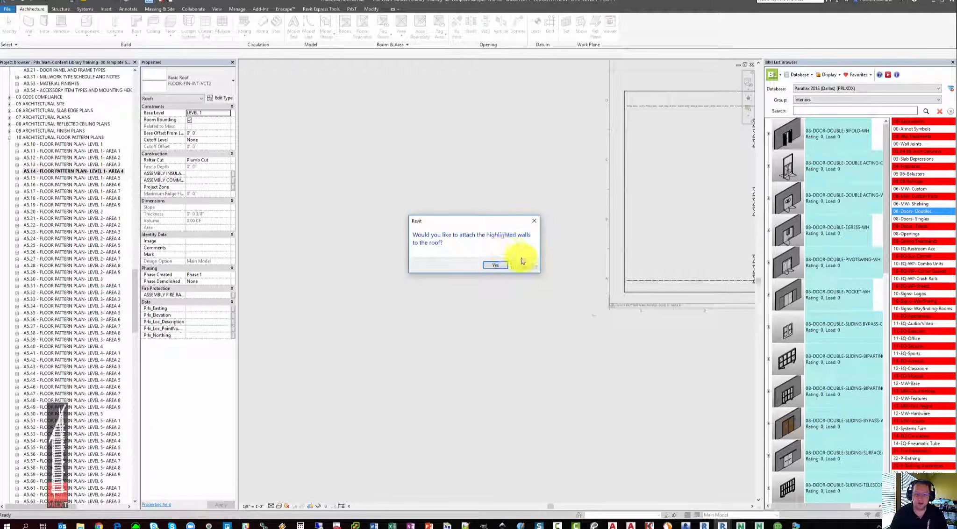
{"action": "left_click", "coordinate": [520, 262]}
{"action": "key", "text": "Escape"}
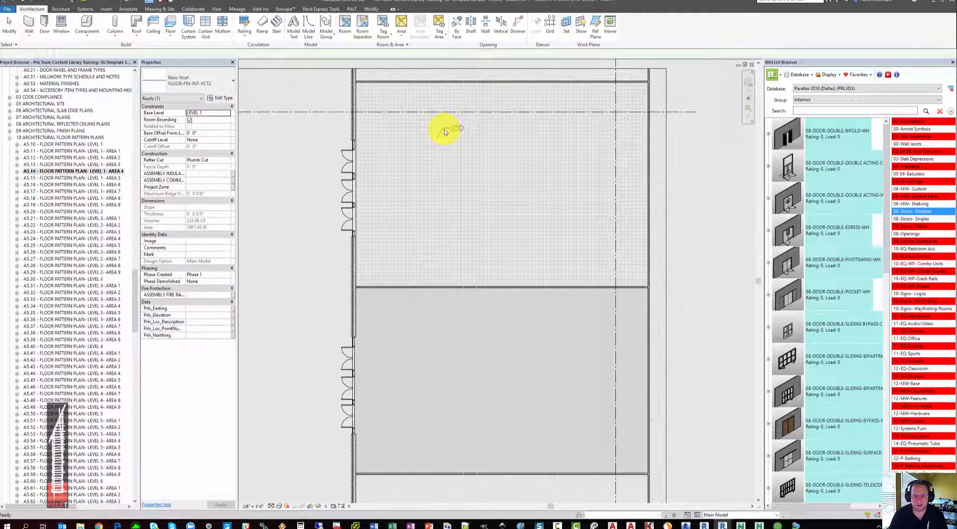
- Create a similar material tag with a leader on the new floor finish in the lower room
{"action": "right_click", "coordinate": [444, 131]}
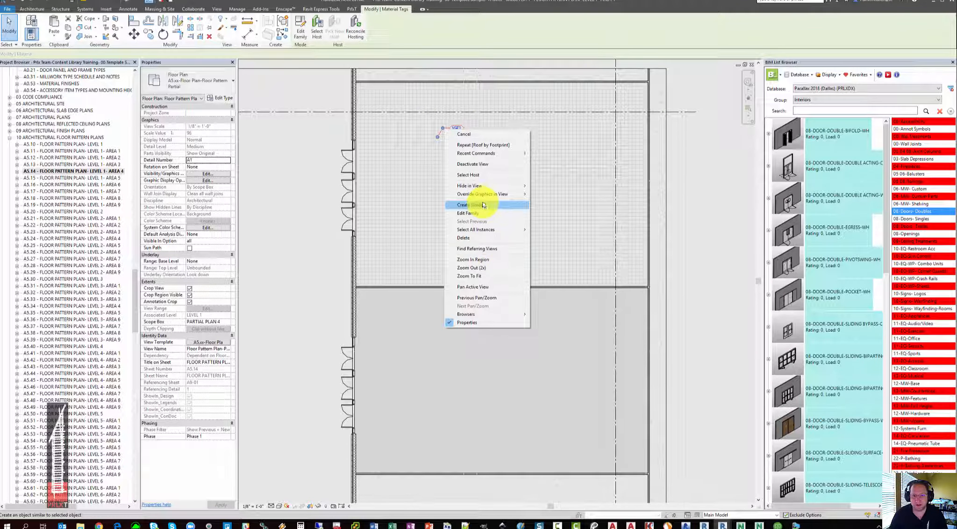
{"action": "left_click", "coordinate": [483, 205]}
{"action": "left_click", "coordinate": [431, 323]}
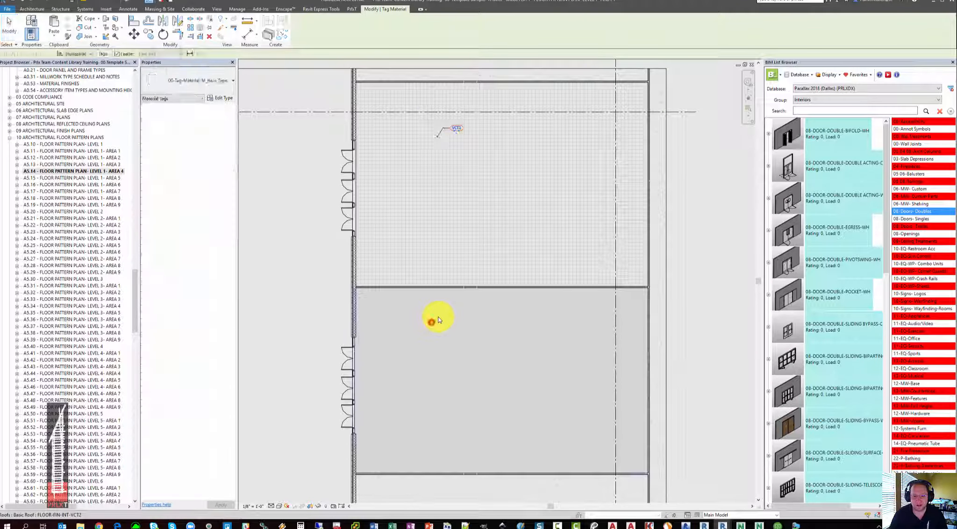
{"action": "left_click", "coordinate": [437, 313]}
{"action": "left_click", "coordinate": [441, 313]}
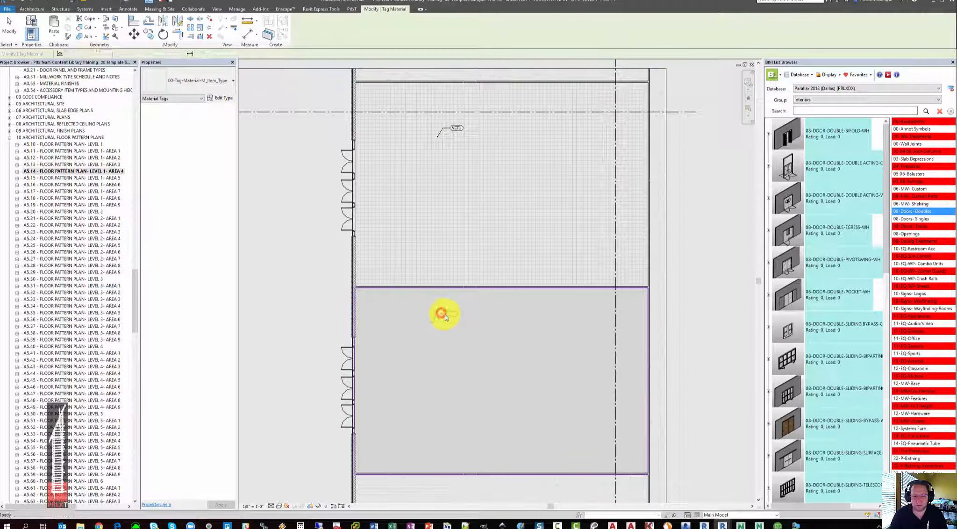
{"action": "key", "text": "Escape"}
- Set the new floor finish's material tag value to VCT2
{"action": "scroll", "coordinate": [445, 316], "scroll_direction": "up", "scroll_amount": 5}
{"action": "left_click", "coordinate": [454, 304]}
{"action": "left_click", "coordinate": [454, 303]}
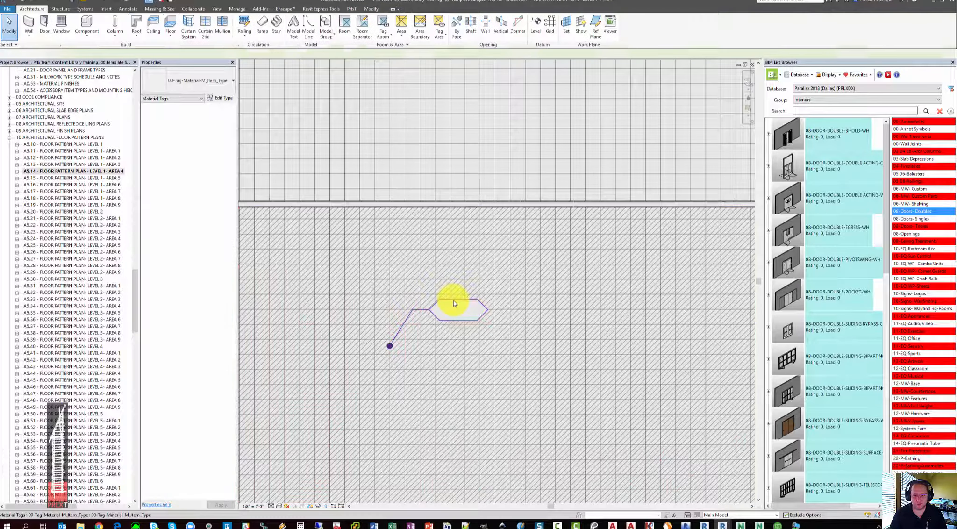
{"action": "left_click", "coordinate": [457, 309]}
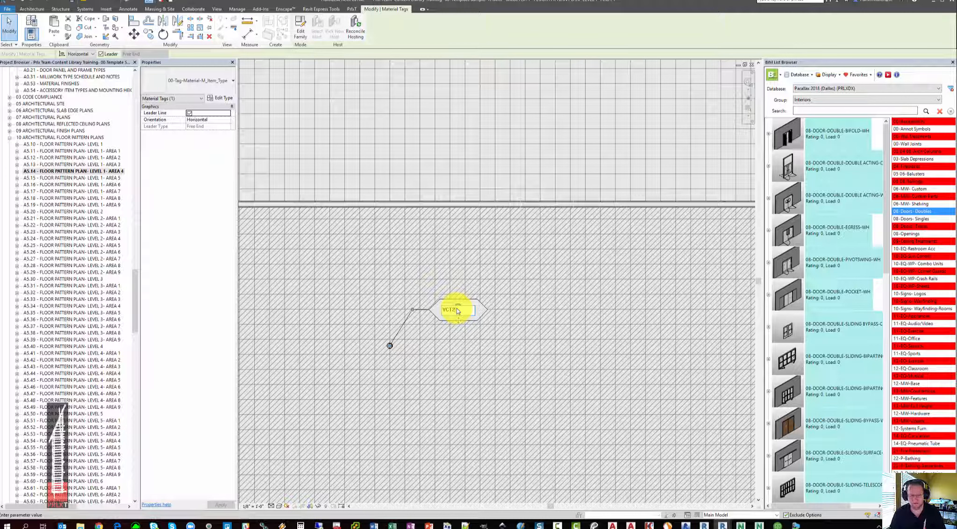
{"action": "key", "text": "Return"}
{"action": "left_click", "coordinate": [448, 245]}
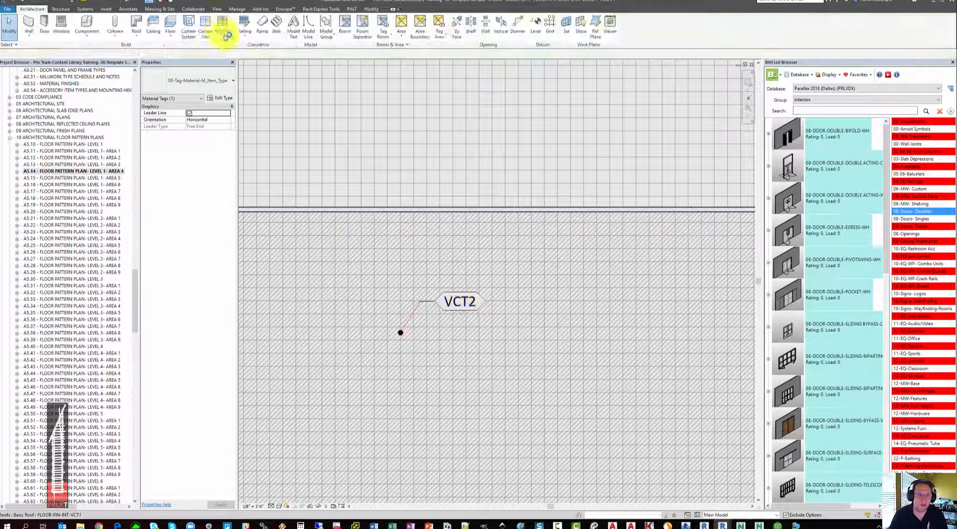
- Open the printable ARCH- MATERIAL FINISHES schedule and examine its tag rows and the BRICK group heading
{"action": "left_click", "coordinate": [173, 2]}
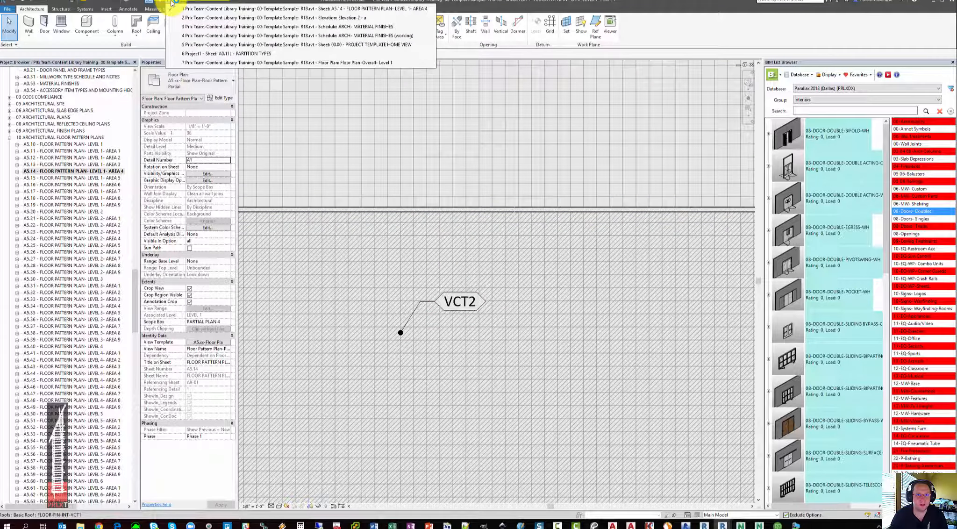
{"action": "left_click", "coordinate": [280, 27]}
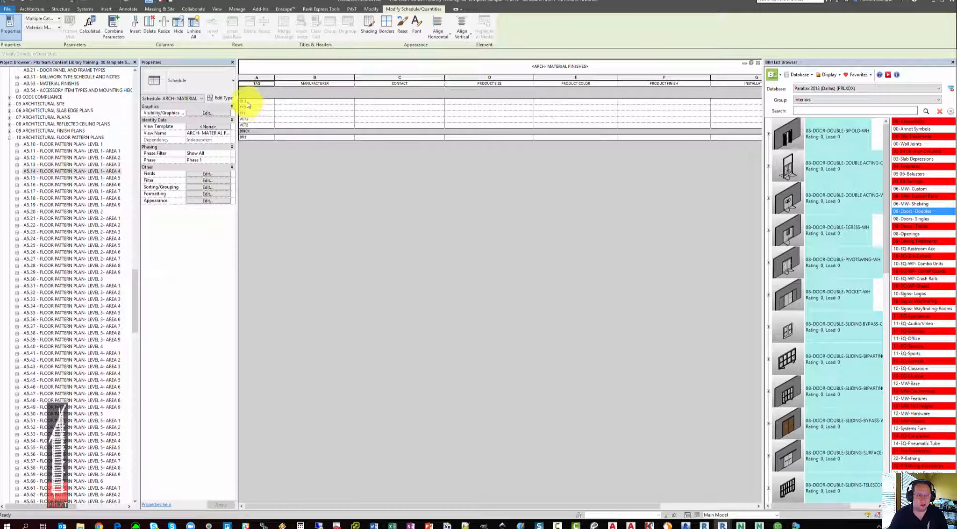
{"action": "left_click", "coordinate": [264, 107]}
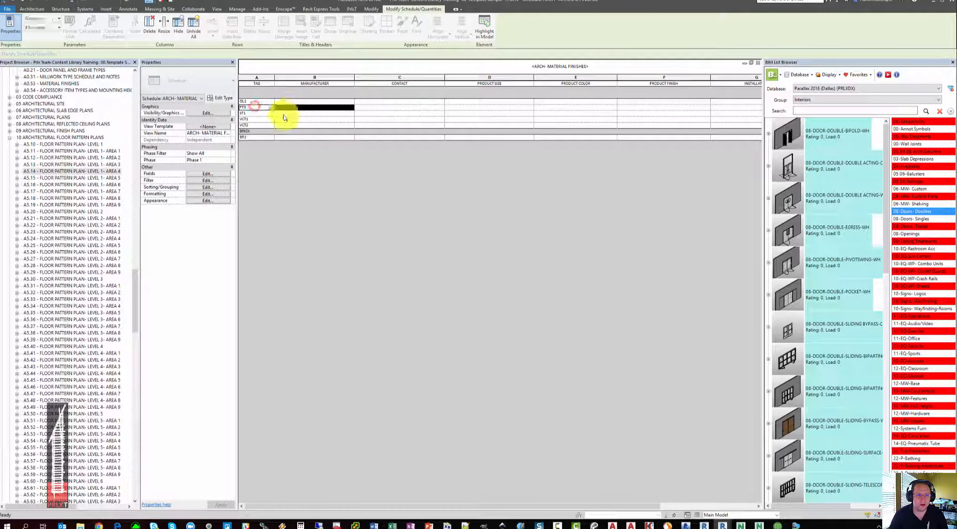
{"action": "left_click", "coordinate": [256, 119]}
{"action": "left_click", "coordinate": [257, 137]}
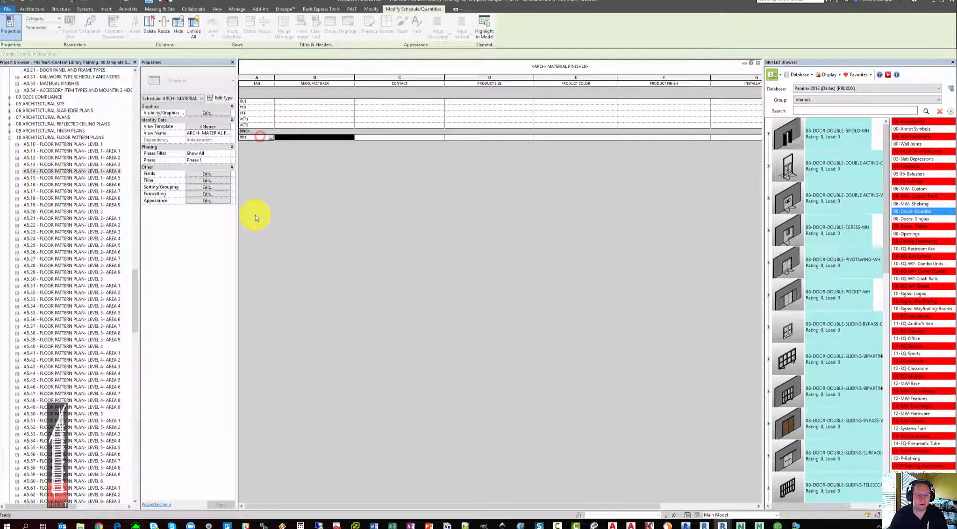
{"action": "left_click", "coordinate": [244, 132]}
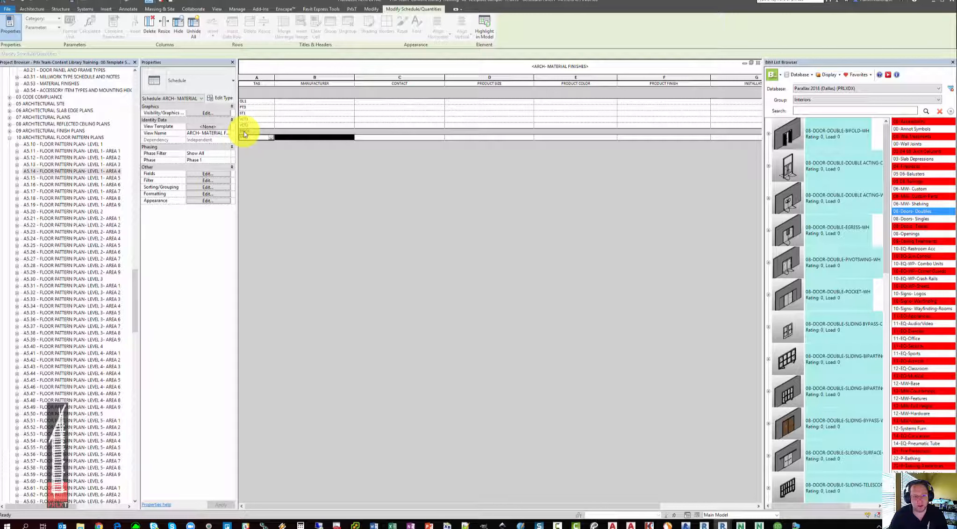
{"action": "left_click", "coordinate": [243, 132]}
{"action": "left_click", "coordinate": [286, 179]}
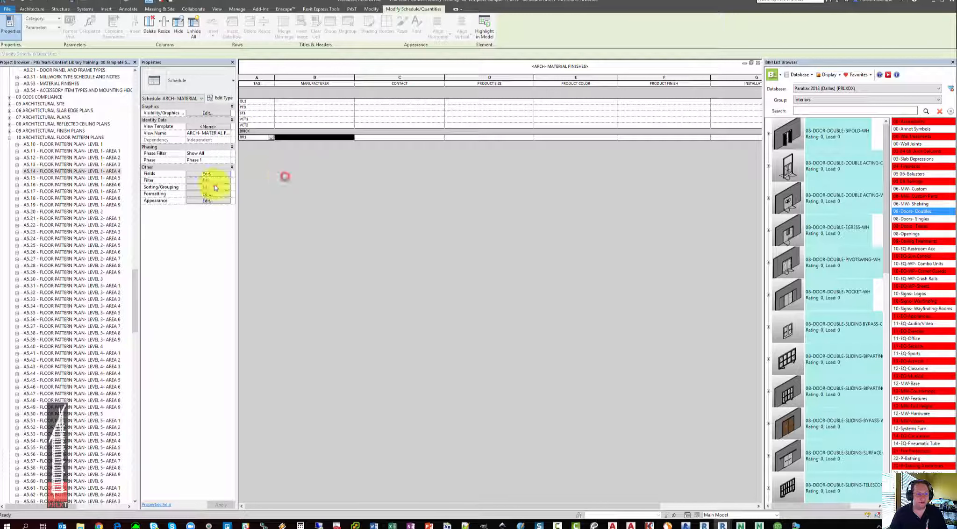
- Open the ARCH- MATERIAL FINISHES (working) schedule and examine the product type in the BR1 row
{"action": "left_click_drag", "start_coordinate": [133, 294], "coordinate": [149, 172]}
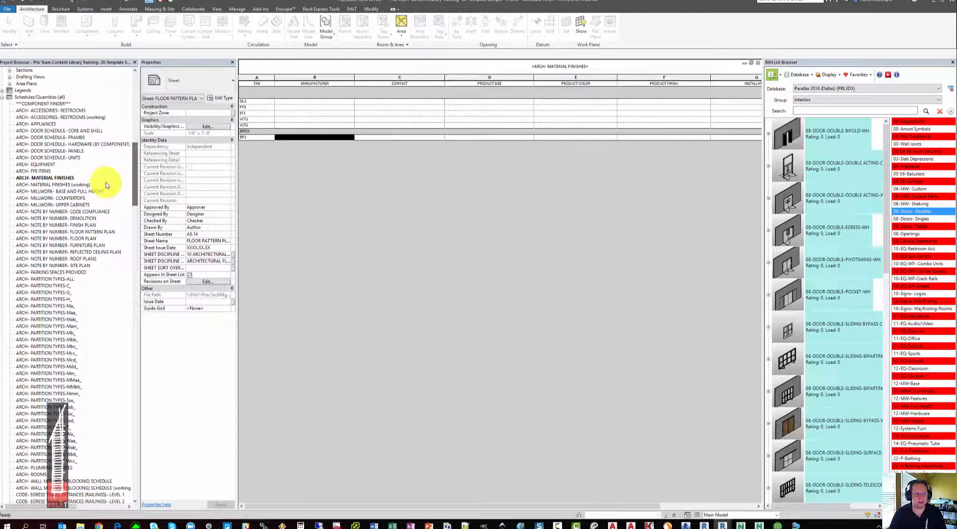
{"action": "double_click", "coordinate": [72, 186]}
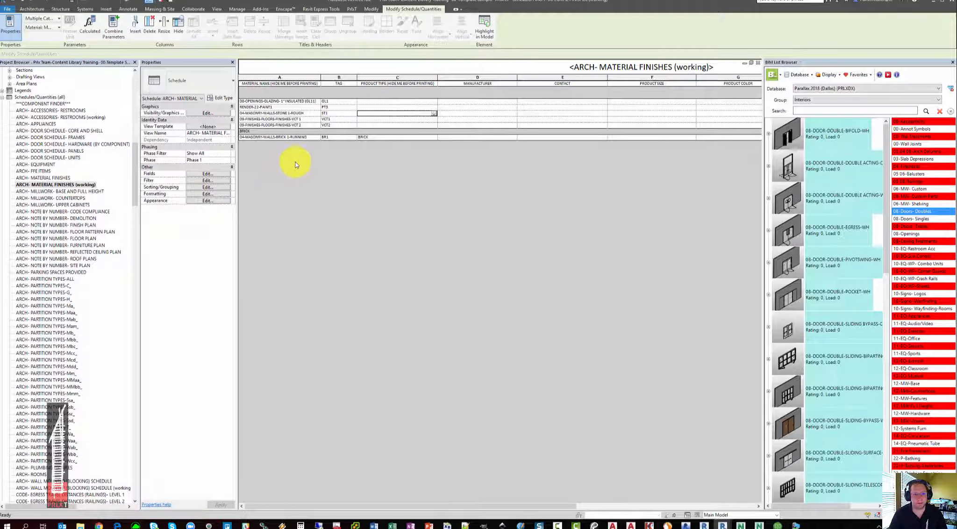
{"action": "left_click", "coordinate": [378, 137]}
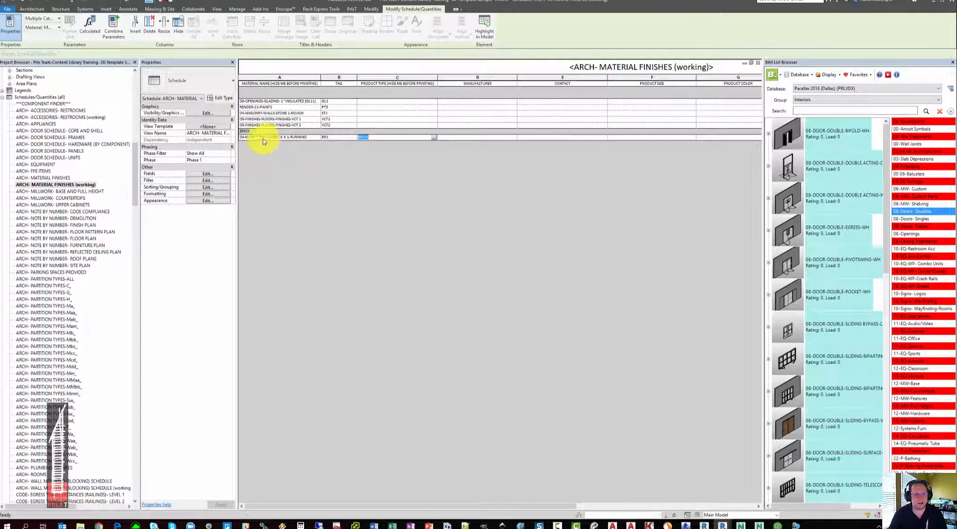
- Set the product type of the VCT2 and VCT1 rows in the working material finishes schedule to FLOORING
{"action": "key", "text": "ctrl"}
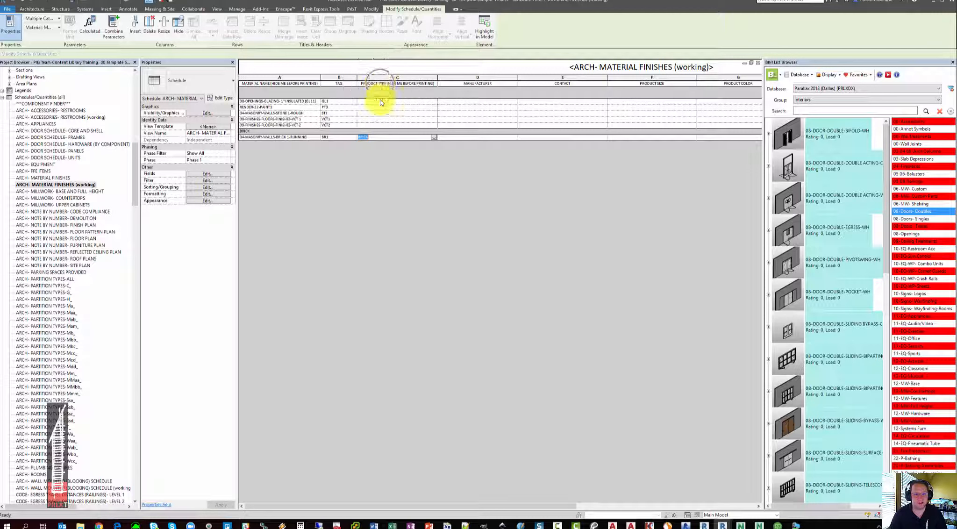
{"action": "left_click", "coordinate": [382, 125]}
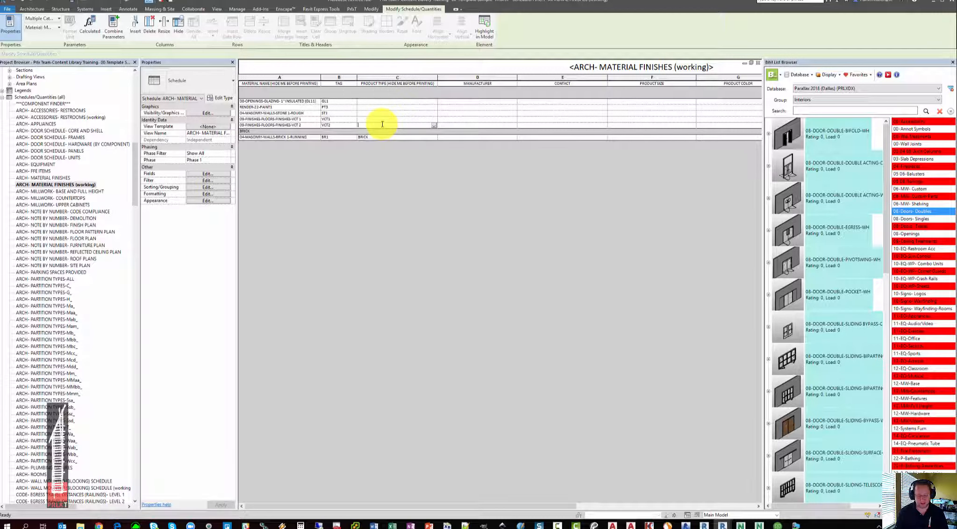
{"action": "type", "text": "FLOORING"}
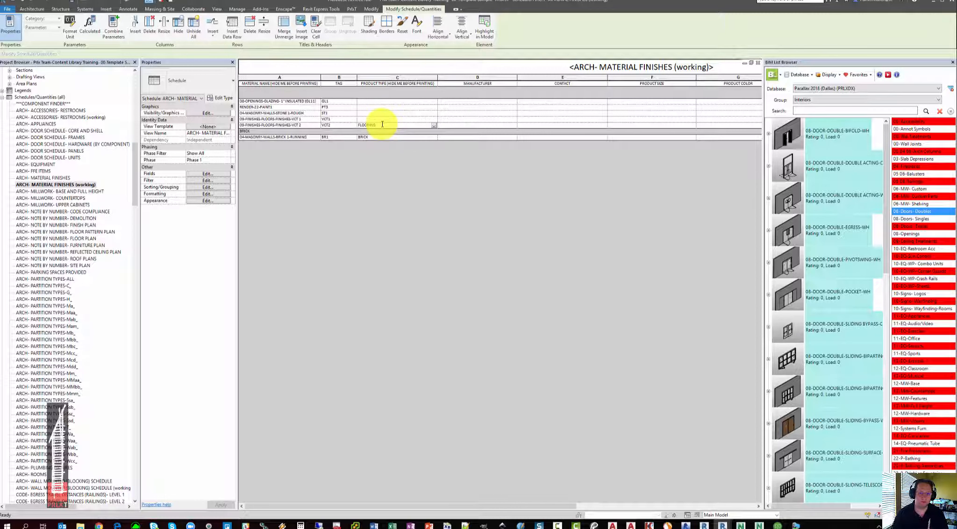
{"action": "key", "text": "Return"}
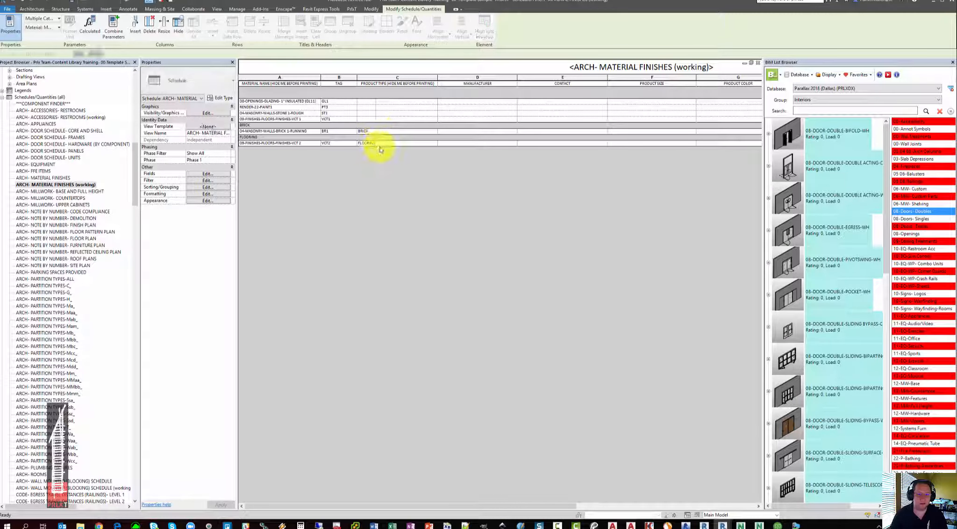
{"action": "left_click", "coordinate": [387, 146]}
{"action": "left_click", "coordinate": [388, 120]}
{"action": "type", "text": "FLOORING"}
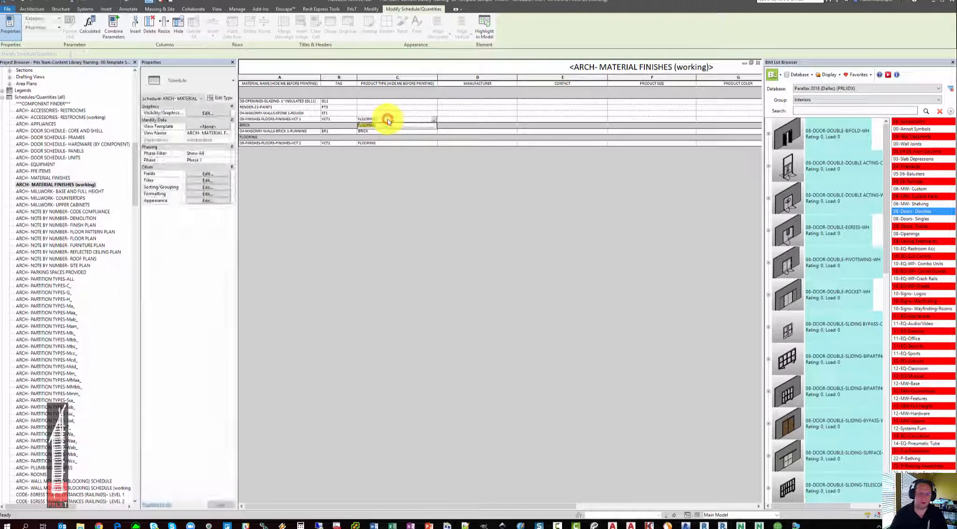
{"action": "key", "text": "Return"}
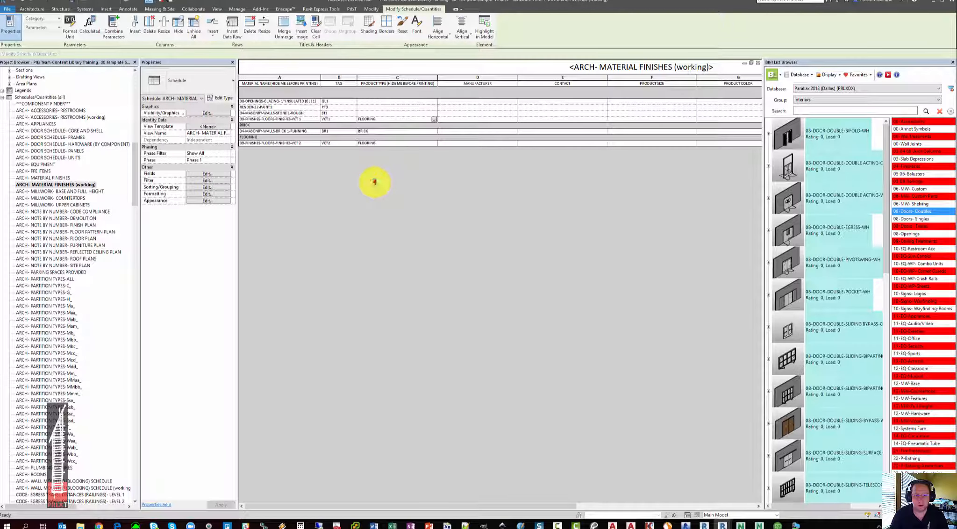
- Set the product type of the ST1 row to STONE and of the PT3 row to PAINT
{"action": "left_click", "coordinate": [376, 114]}
{"action": "type", "text": "S"}
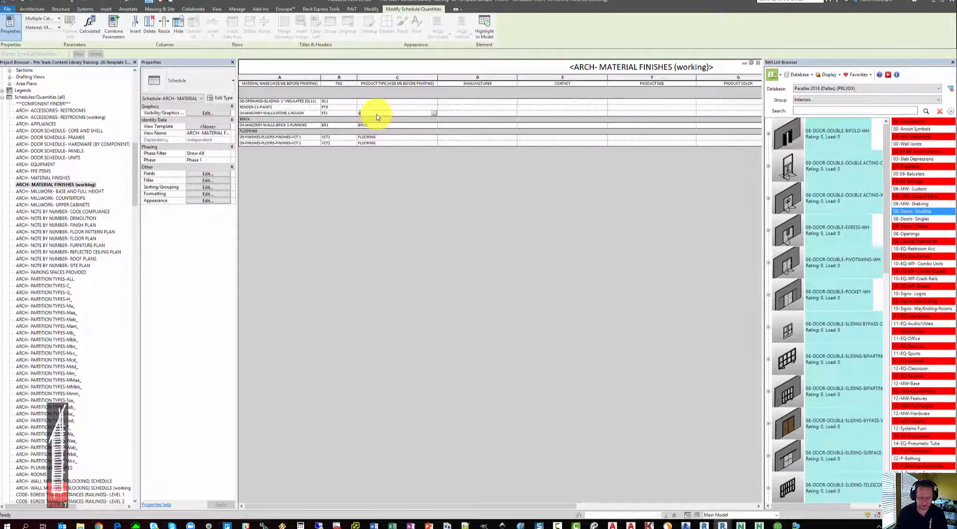
{"action": "type", "text": "TONE"}
{"action": "key", "text": "Return"}
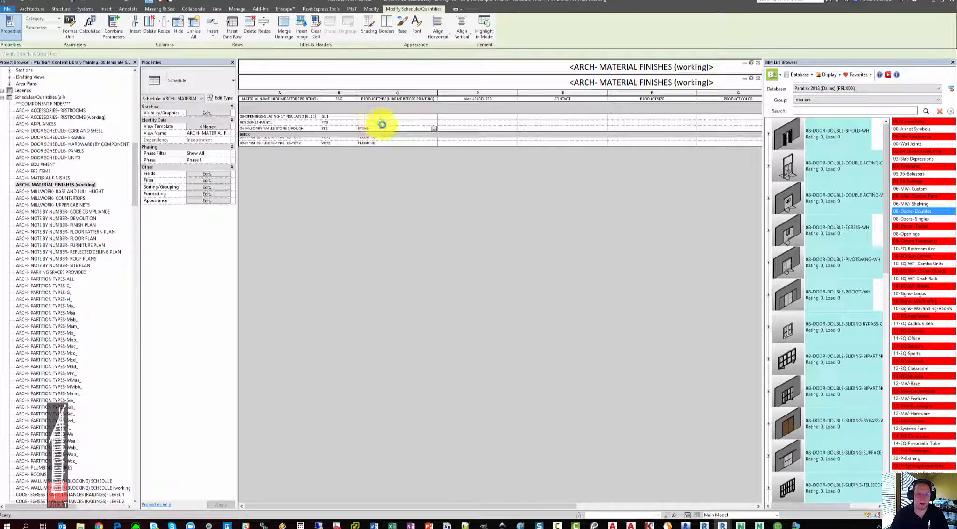
{"action": "left_click", "coordinate": [369, 107]}
{"action": "type", "text": "PAINT"}
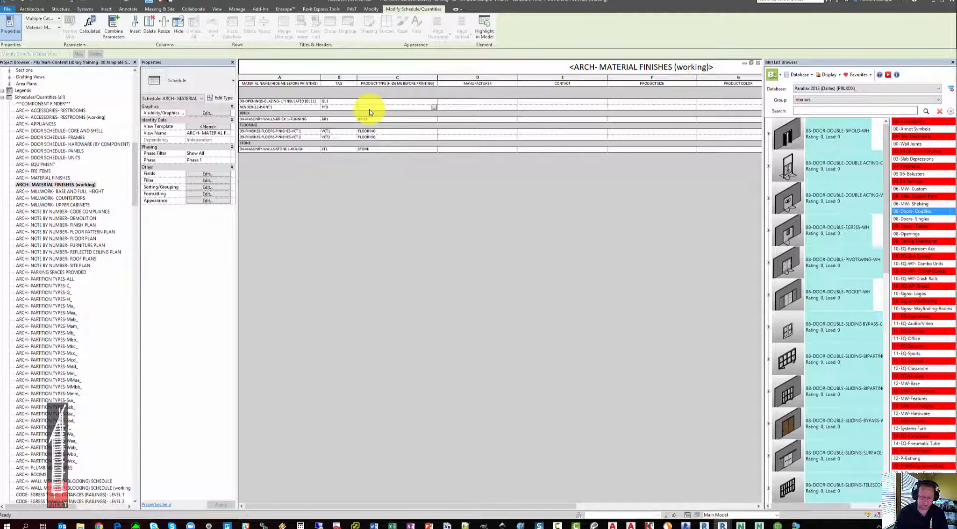
{"action": "key", "text": "Return"}
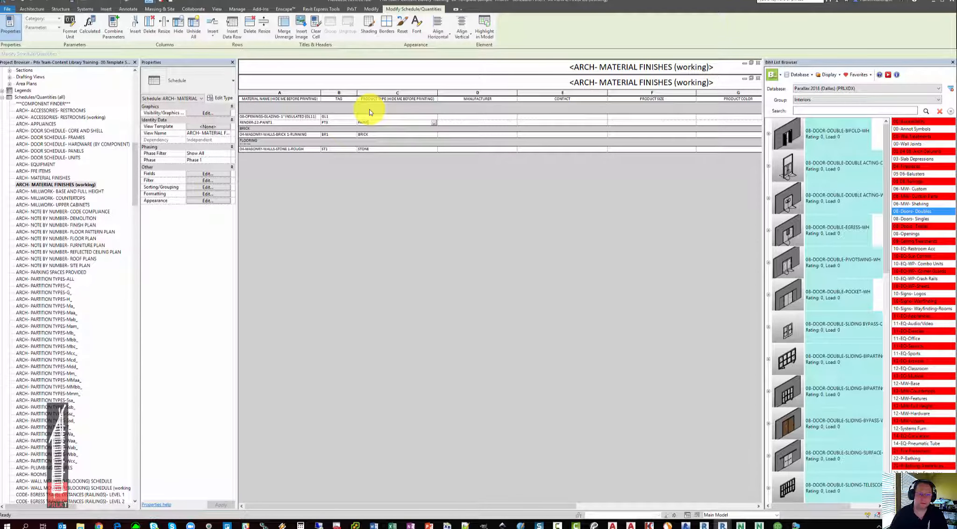
- Set the GL1 row's product type to GLAZING and open the printable ARCH- MATERIAL FINISHES schedule to check its grouping
{"action": "left_click", "coordinate": [369, 101]}
{"action": "type", "text": "GLAZING"}
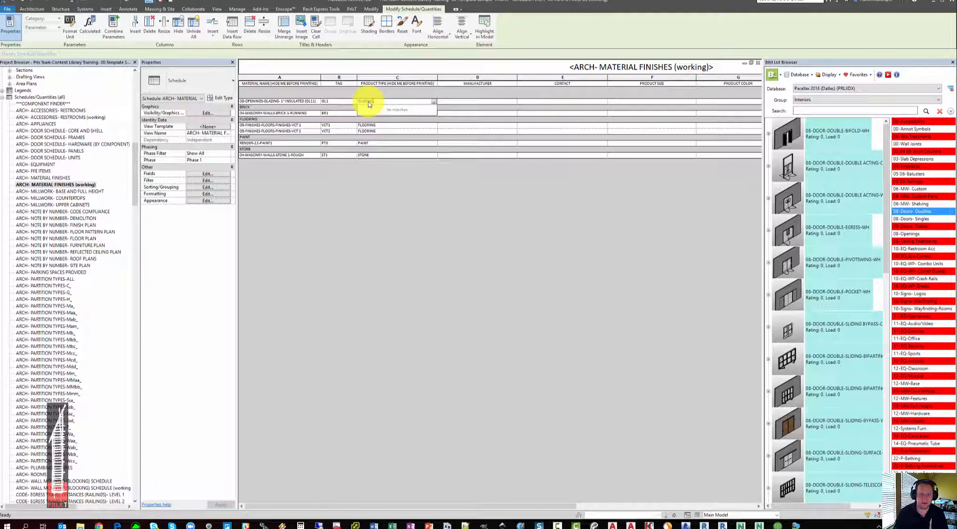
{"action": "key", "text": "Return"}
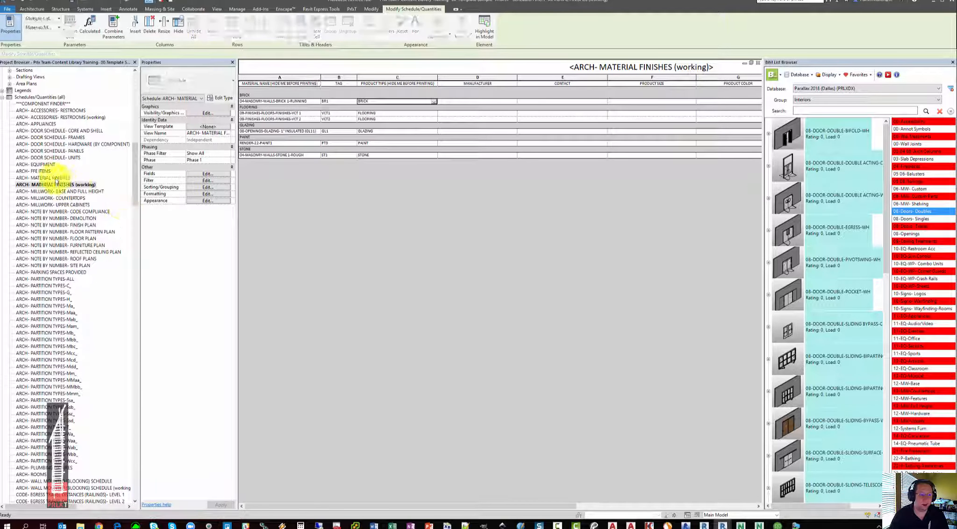
{"action": "double_click", "coordinate": [52, 178]}
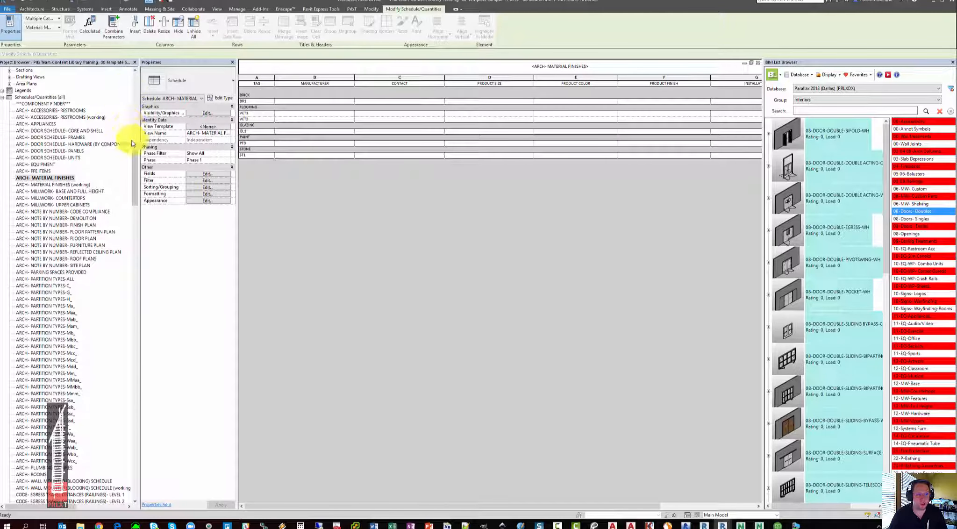
- Open the Floor Plan-Overall- Level 1 view and examine the whole building plan
{"action": "left_click_drag", "start_coordinate": [134, 158], "coordinate": [144, 106]}
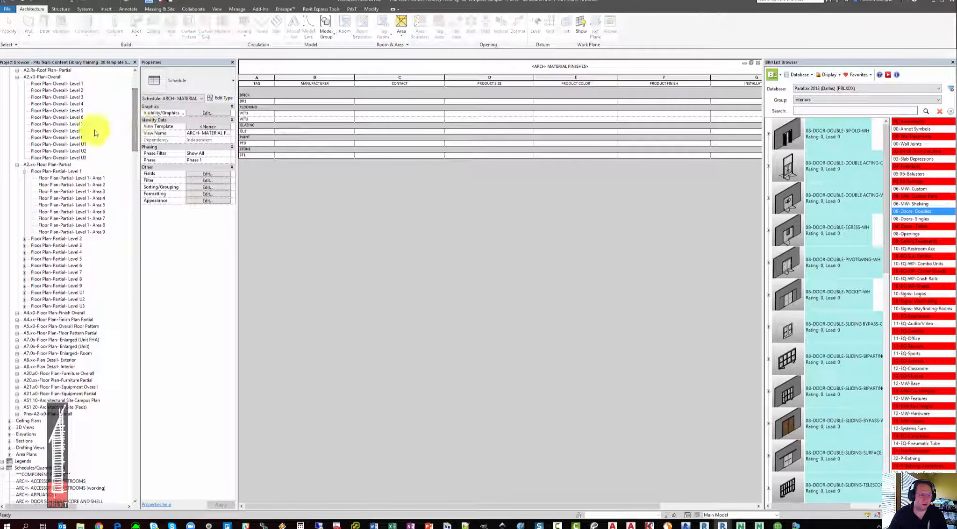
{"action": "double_click", "coordinate": [70, 78]}
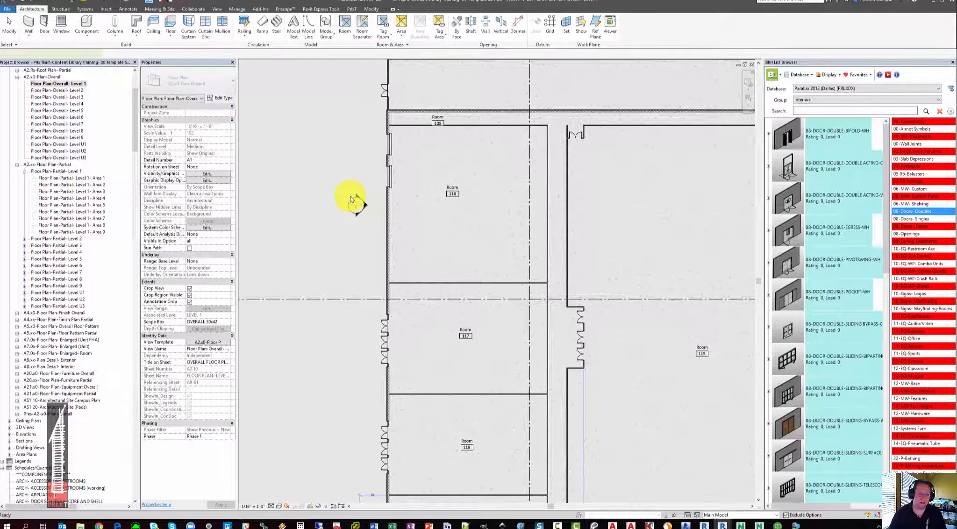
{"action": "left_click", "coordinate": [366, 142]}
{"action": "scroll", "coordinate": [366, 142], "scroll_direction": "down", "scroll_amount": 3}
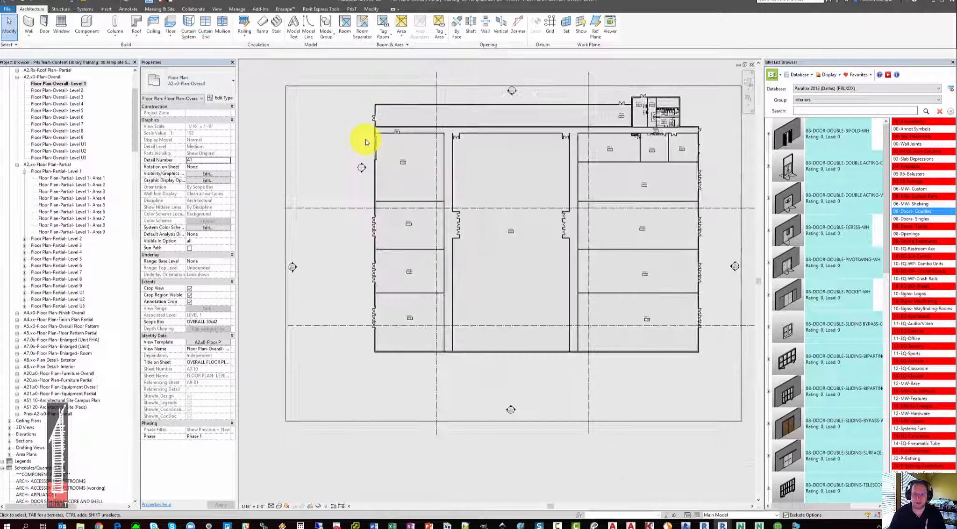
{"action": "scroll", "coordinate": [369, 138], "scroll_direction": "down", "scroll_amount": 4}
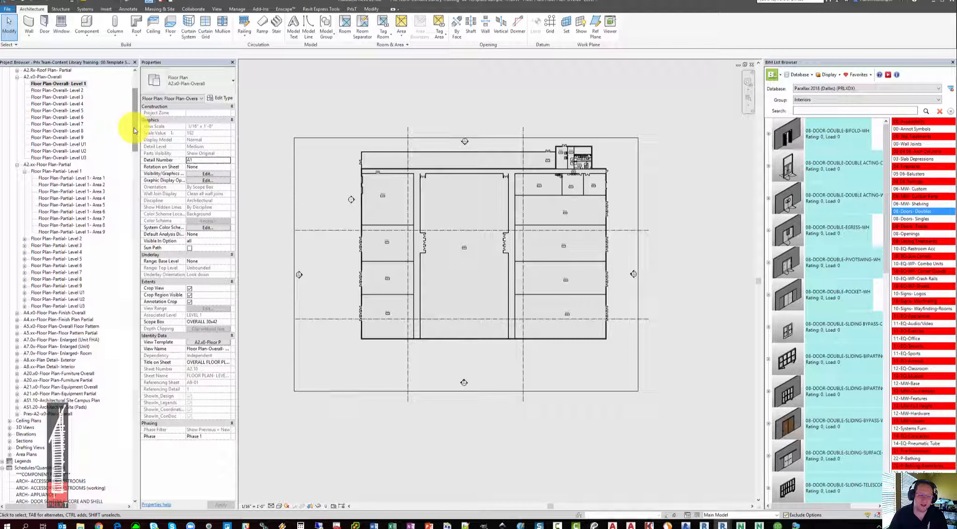
- Open the Legend (Annotation Phase) Floor Plan- All Views legend view and examine the items laid out in it
{"action": "left_click_drag", "start_coordinate": [134, 124], "coordinate": [133, 100]}
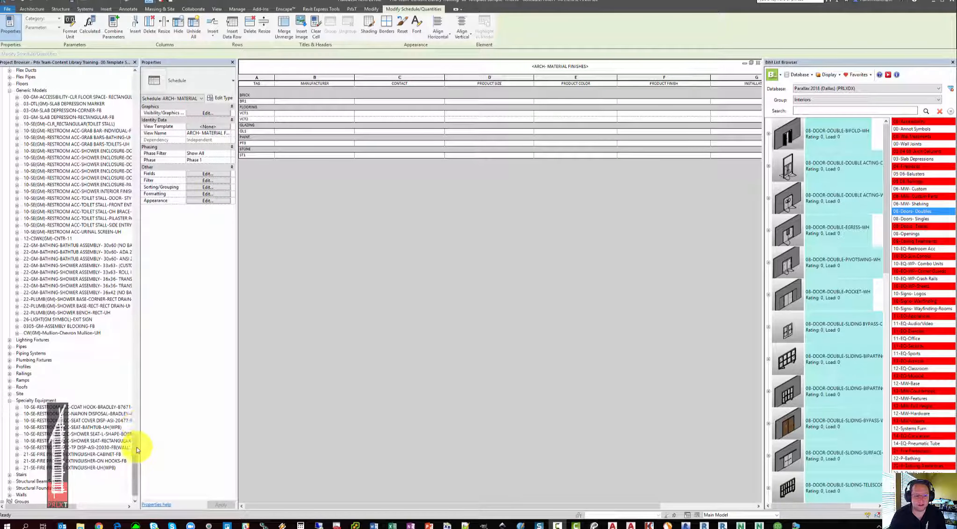
{"action": "left_click_drag", "start_coordinate": [137, 449], "coordinate": [126, 84]}
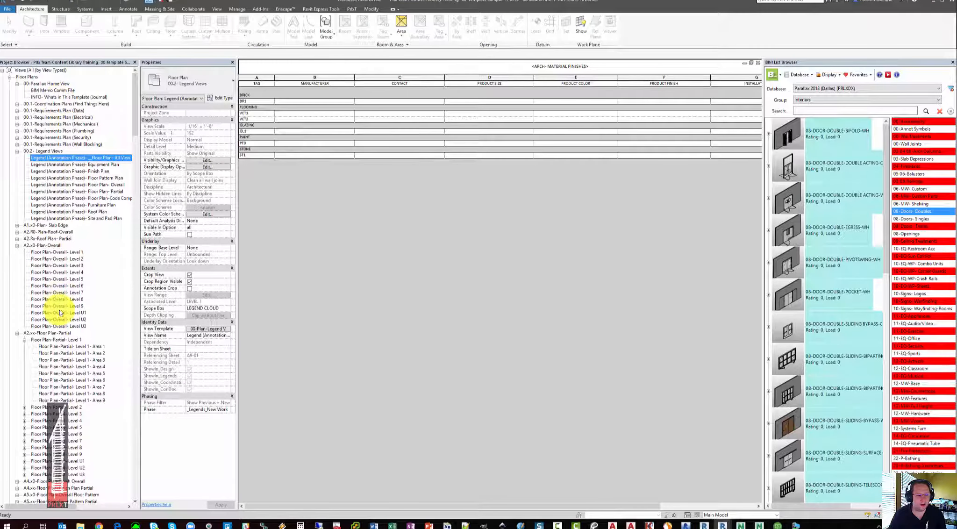
{"action": "double_click", "coordinate": [86, 159]}
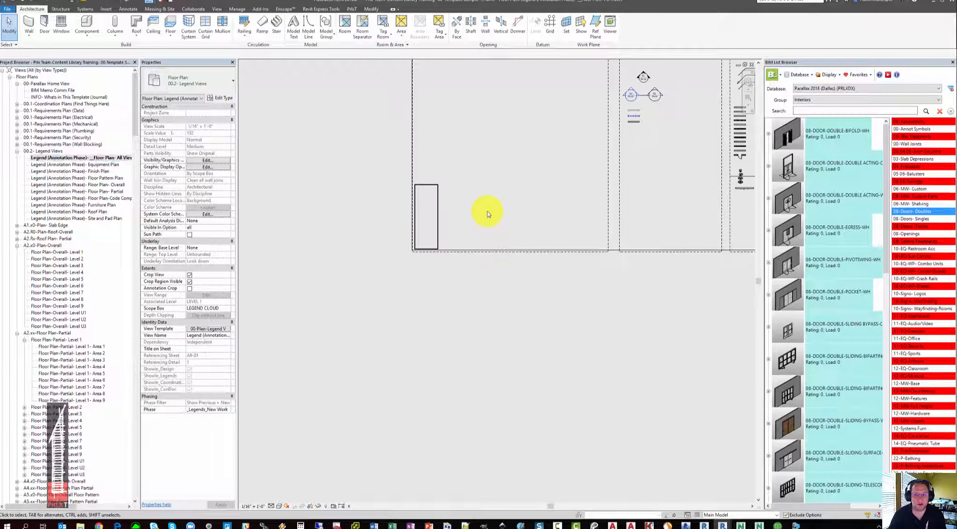
{"action": "scroll", "coordinate": [487, 214], "scroll_direction": "down", "scroll_amount": 5}
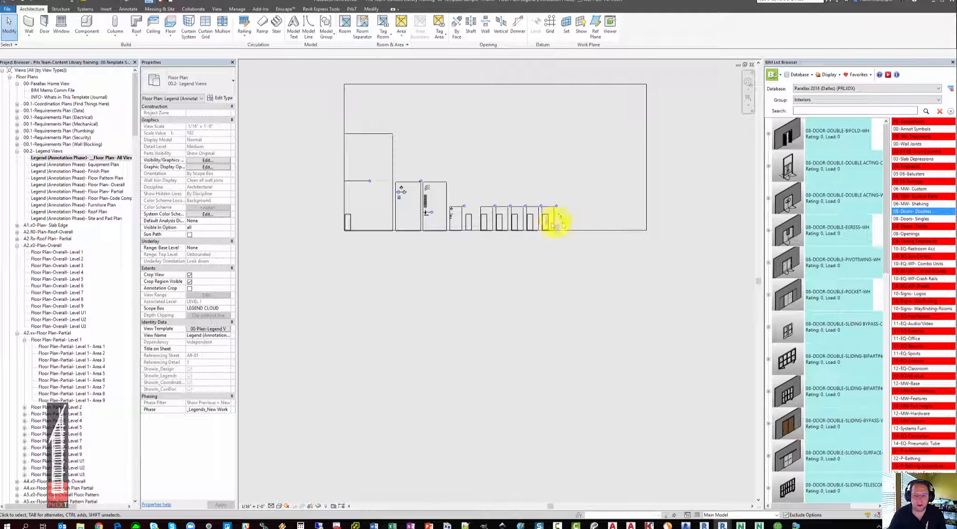
{"action": "scroll", "coordinate": [563, 224], "scroll_direction": "up", "scroll_amount": 5}
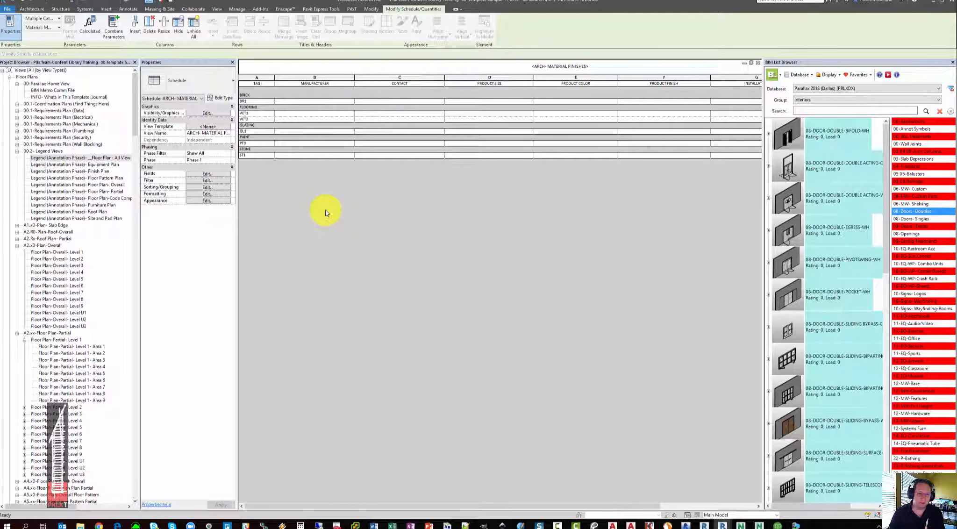
- Examine the BR1 row's manufacturer and contact cells in the printable schedule, and reopen the ARCH- MATERIAL FINISHES (working) schedule
{"action": "left_click_drag", "start_coordinate": [253, 101], "coordinate": [426, 97]}
{"action": "mouse_move", "coordinate": [275, 113]}
{"action": "left_mouse_down"}
{"action": "mouse_move", "coordinate": [363, 110]}
{"action": "mouse_move", "coordinate": [282, 110]}
{"action": "left_mouse_up"}
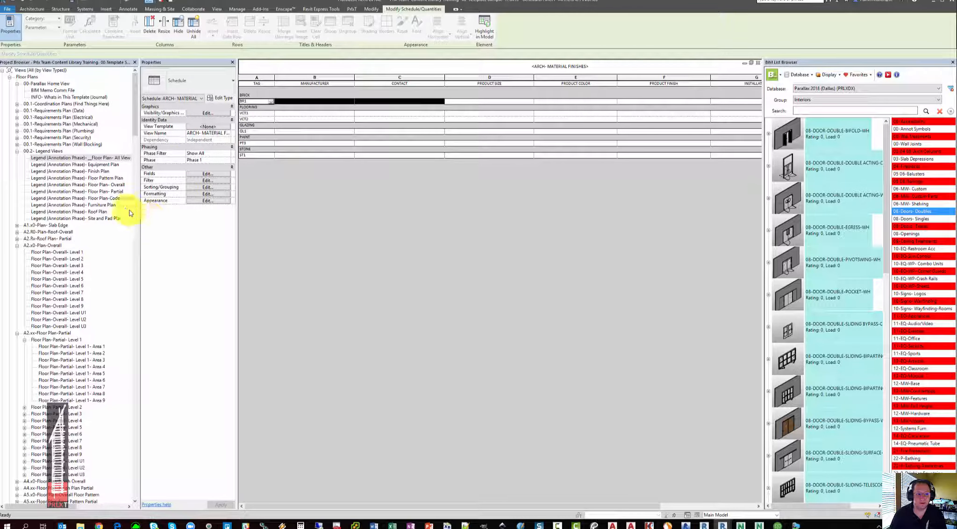
{"action": "left_click_drag", "start_coordinate": [134, 120], "coordinate": [134, 194]}
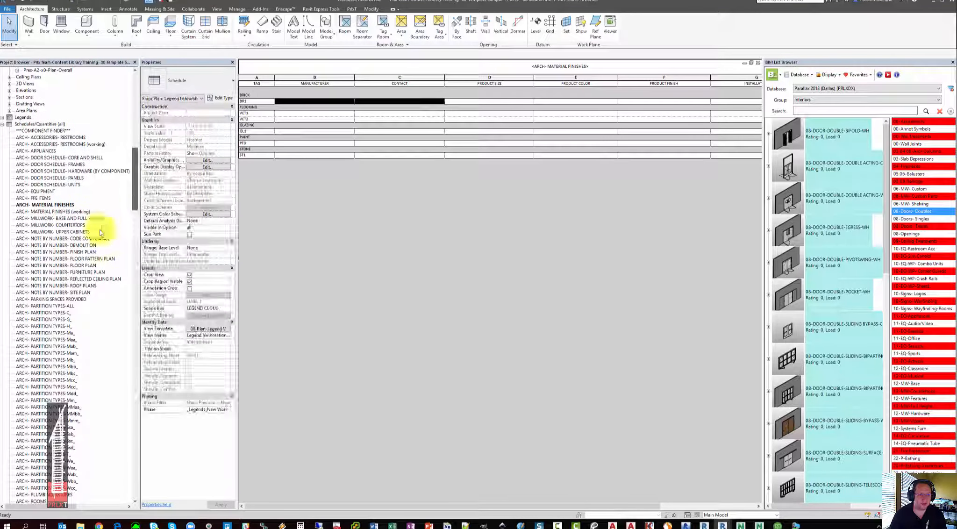
{"action": "double_click", "coordinate": [45, 211]}
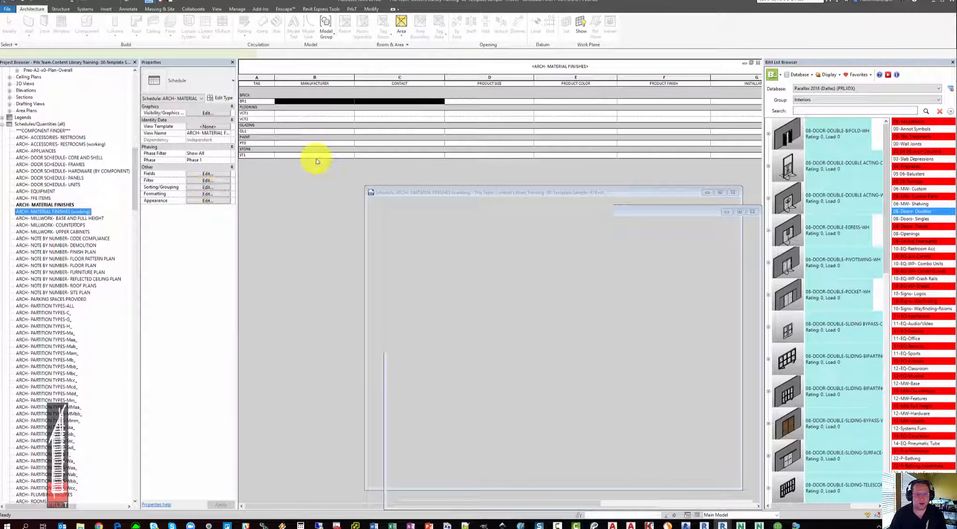